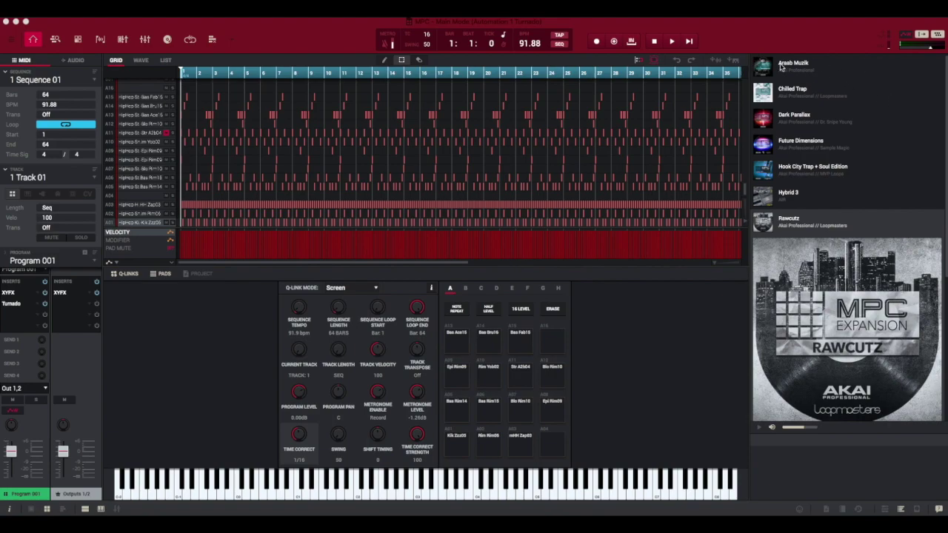
Browse expansion details: Araab Muzik, Chilled Trap, Dark Parallax, Future Dimensions, Rawcutz and others.
click(781, 66)
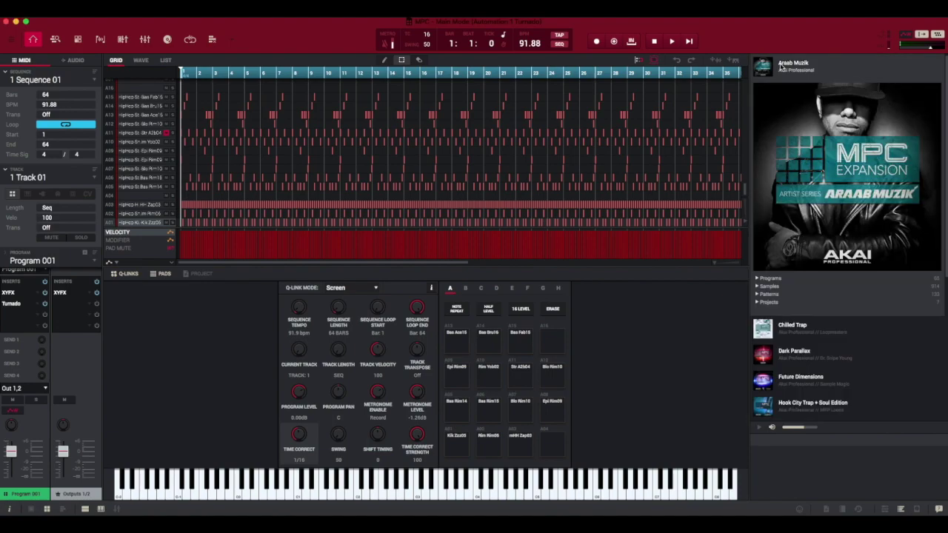
click(804, 327)
click(804, 327)
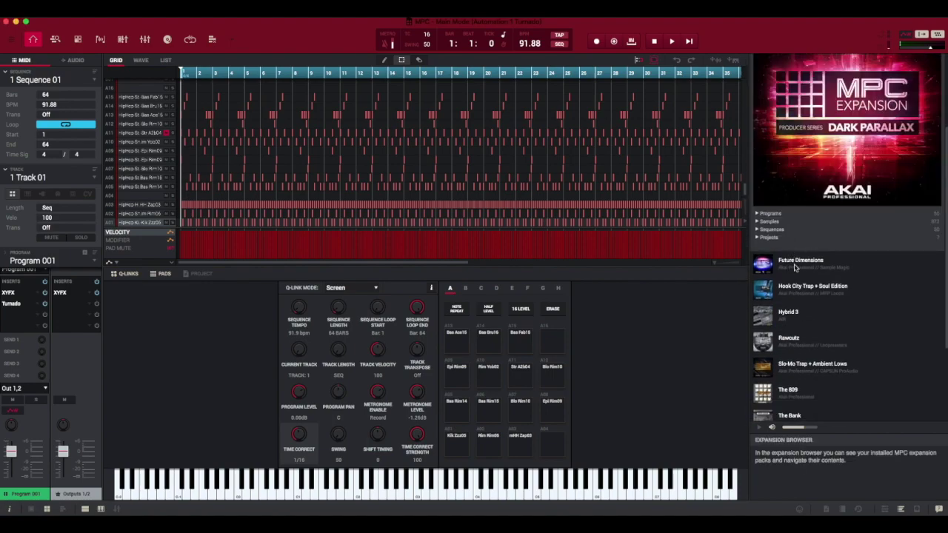
click(795, 265)
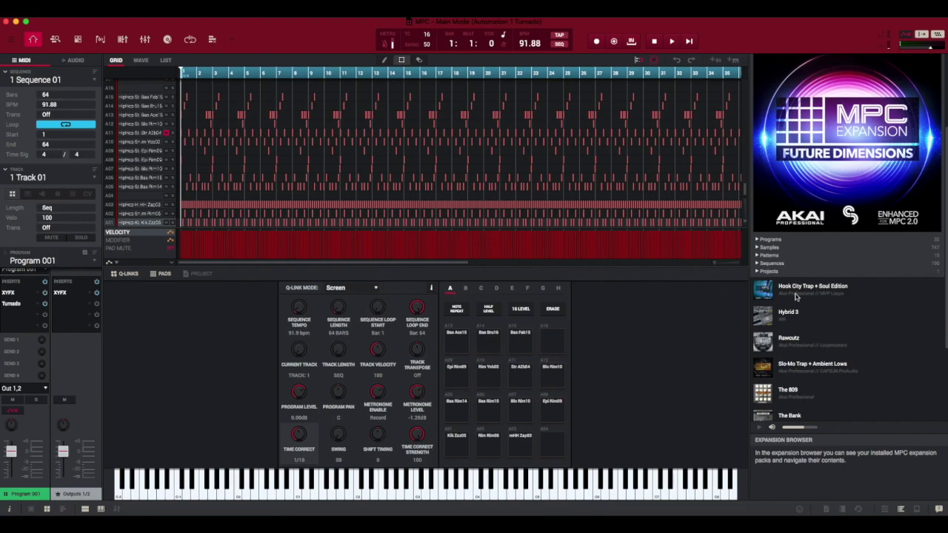
click(796, 297)
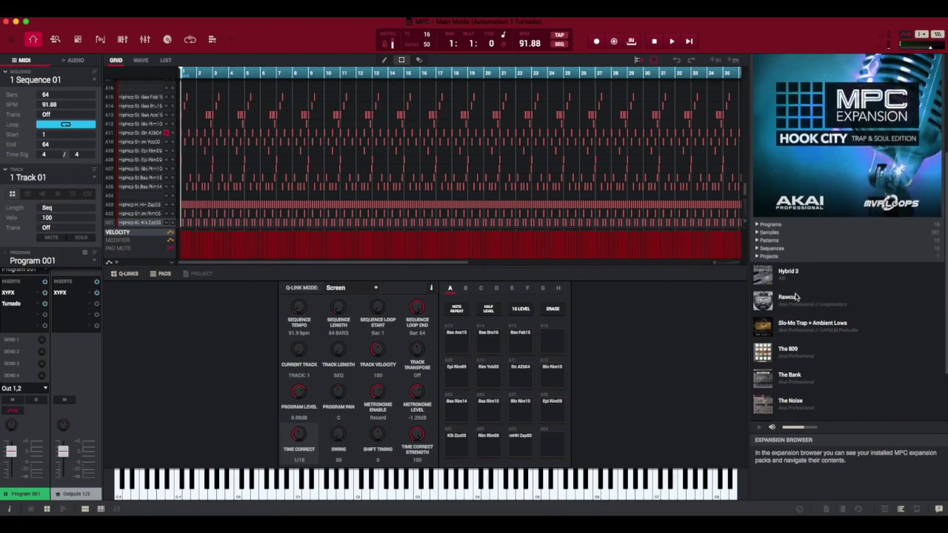
click(796, 296)
click(792, 326)
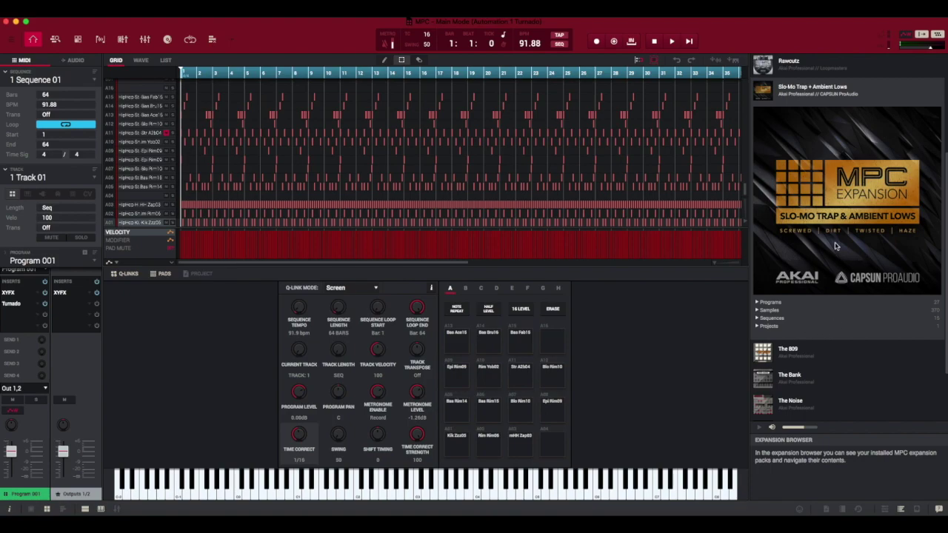
scroll(836, 247, up, 3)
click(789, 159)
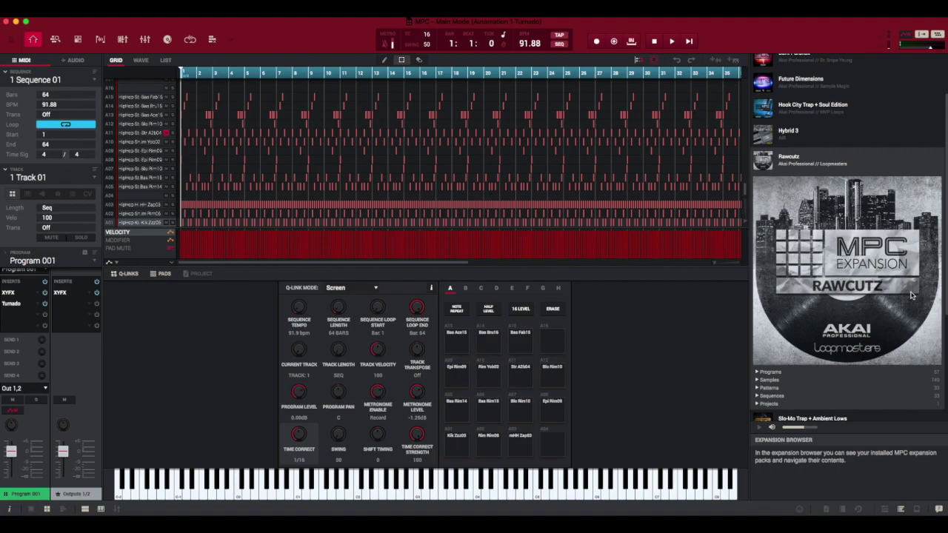
Check pad mute and velocity lanes for pad A15, then play the sequence through once.
scroll(912, 295, up, 2)
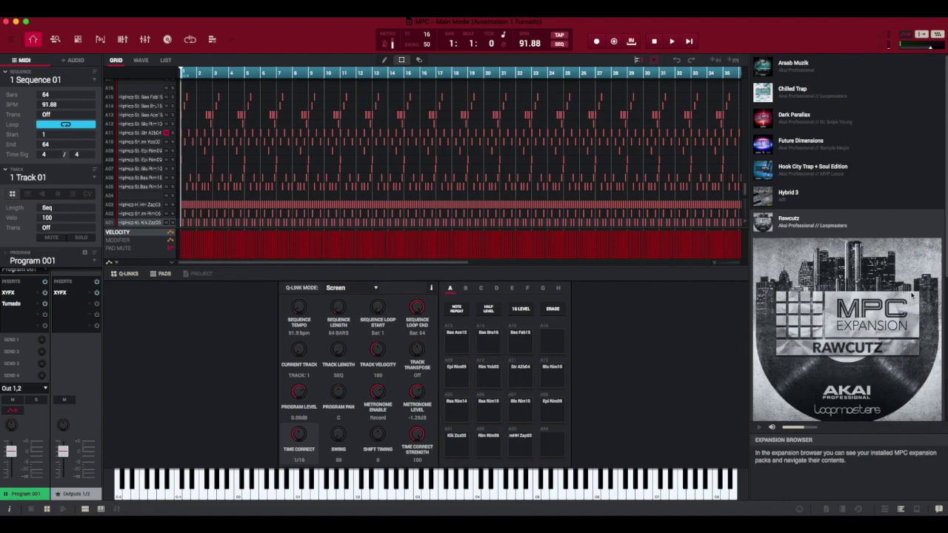
scroll(912, 295, down, 2)
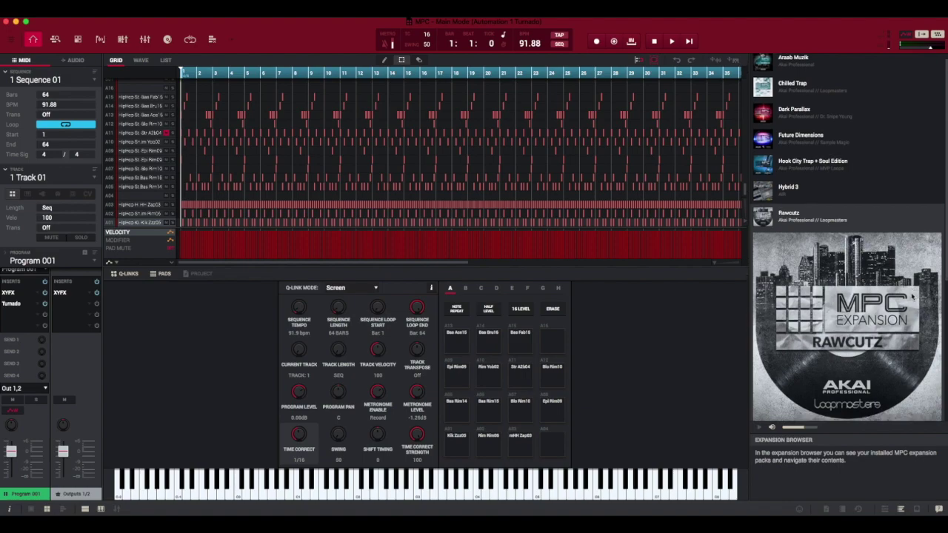
scroll(912, 295, up, 2)
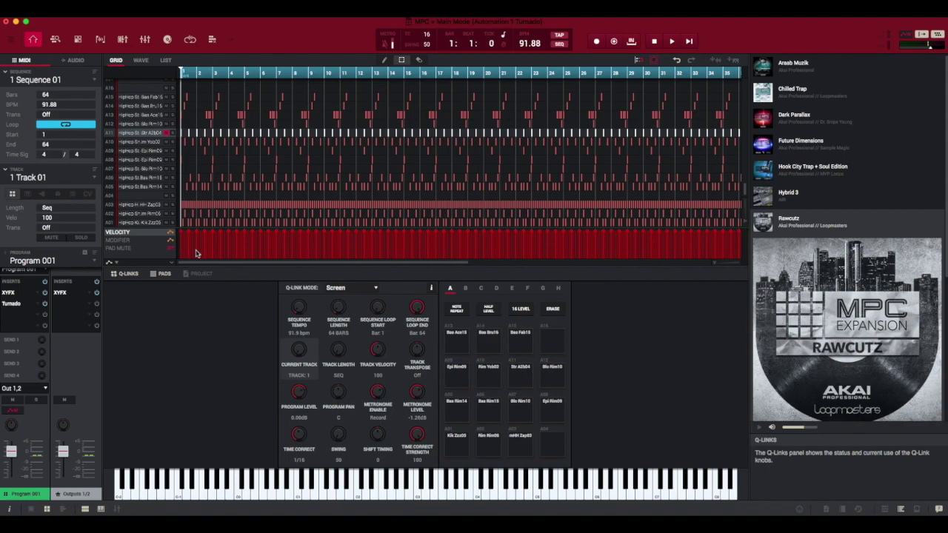
click(121, 249)
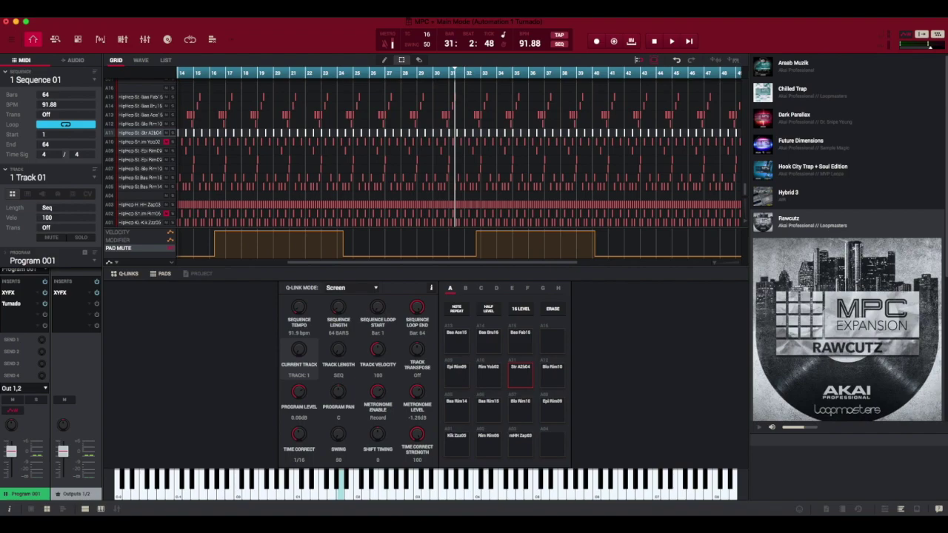
click(552, 370)
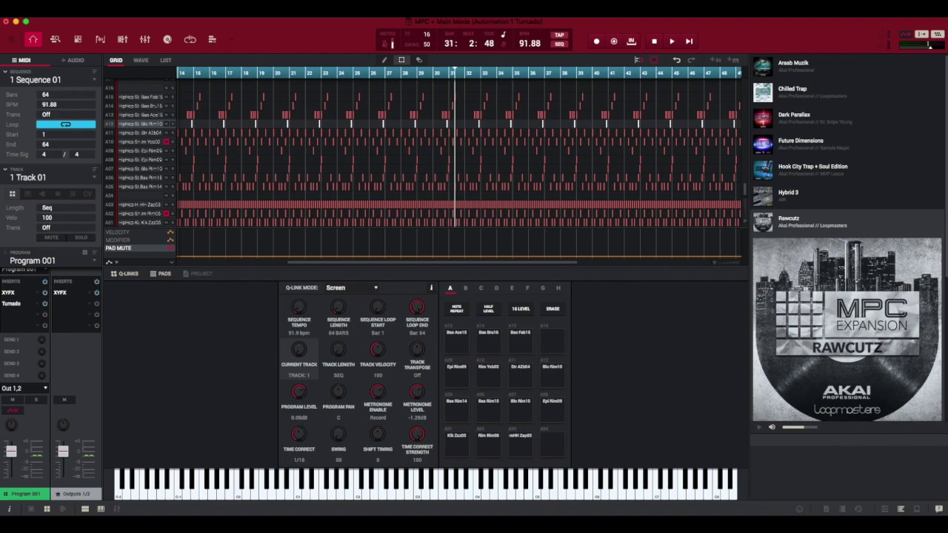
key(Up)
key(Up)
key(Up)
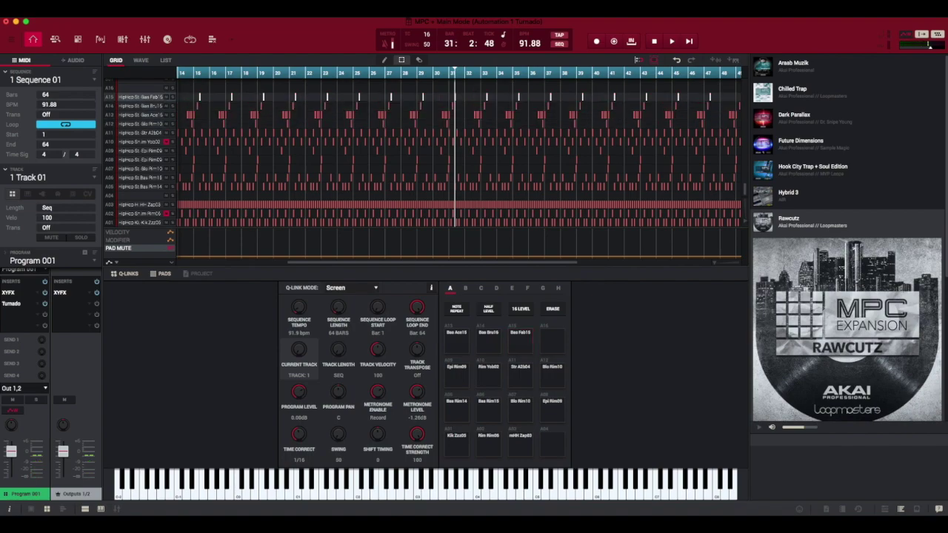
click(119, 232)
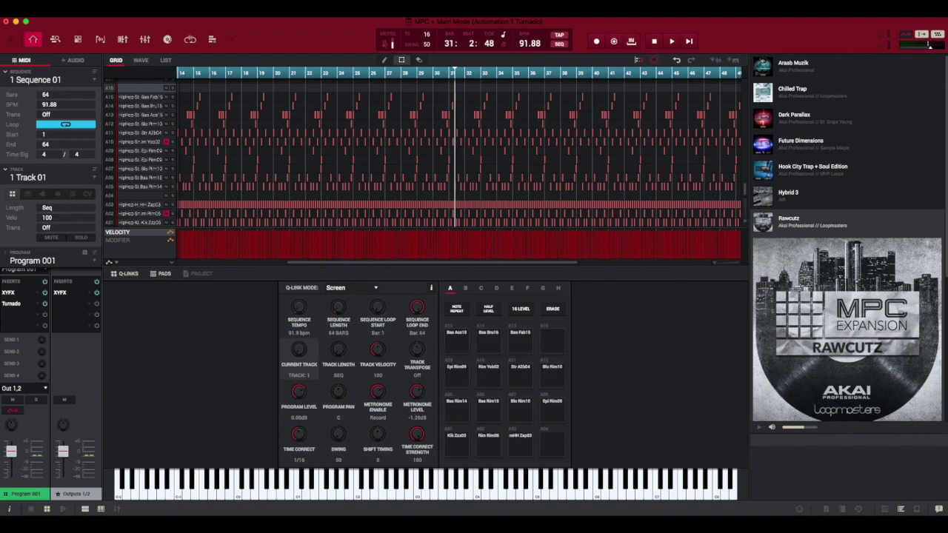
key(space)
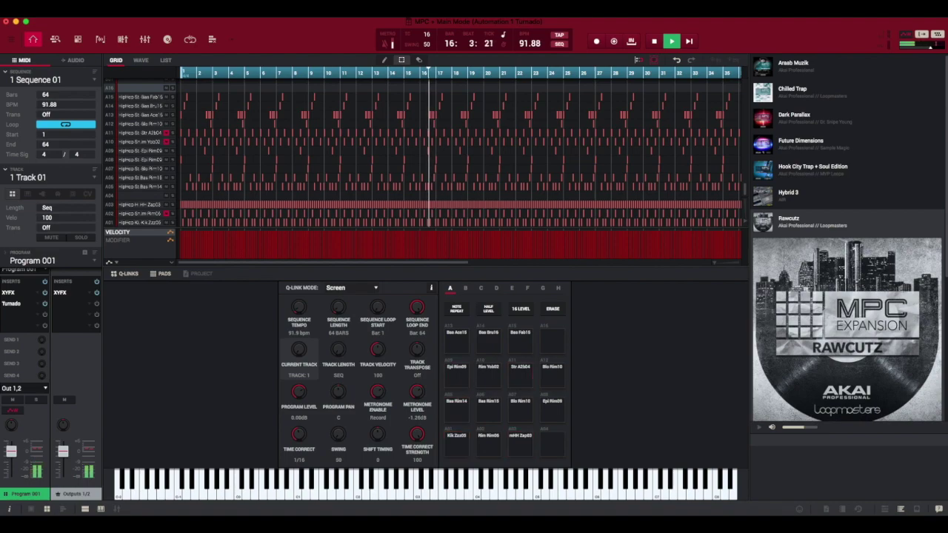
key(space)
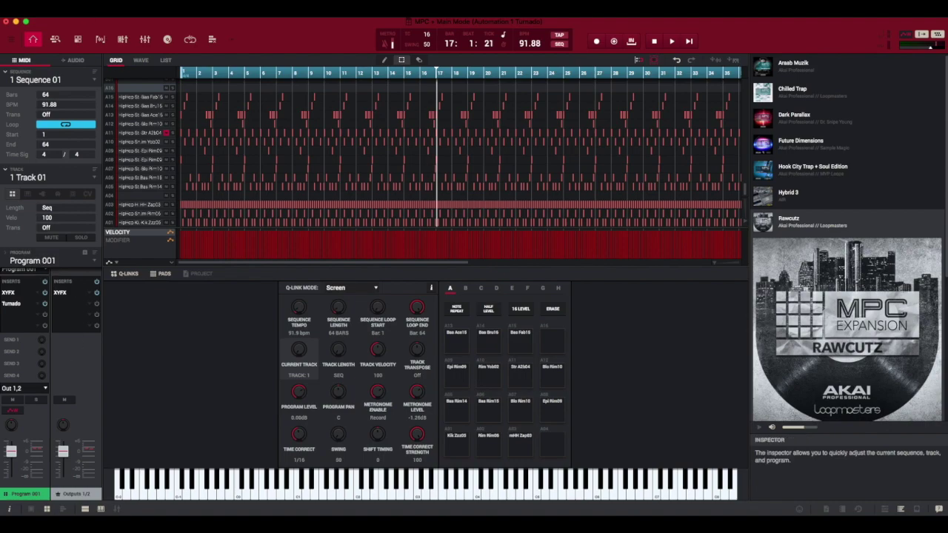
Hide and then re-show the Inspector panel from the View menu.
click(132, 7)
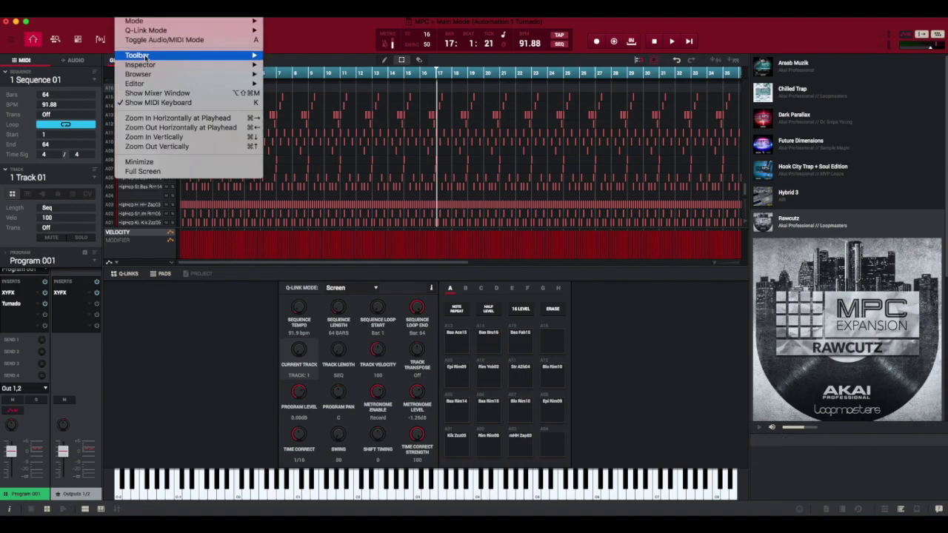
mouse_move(149, 65)
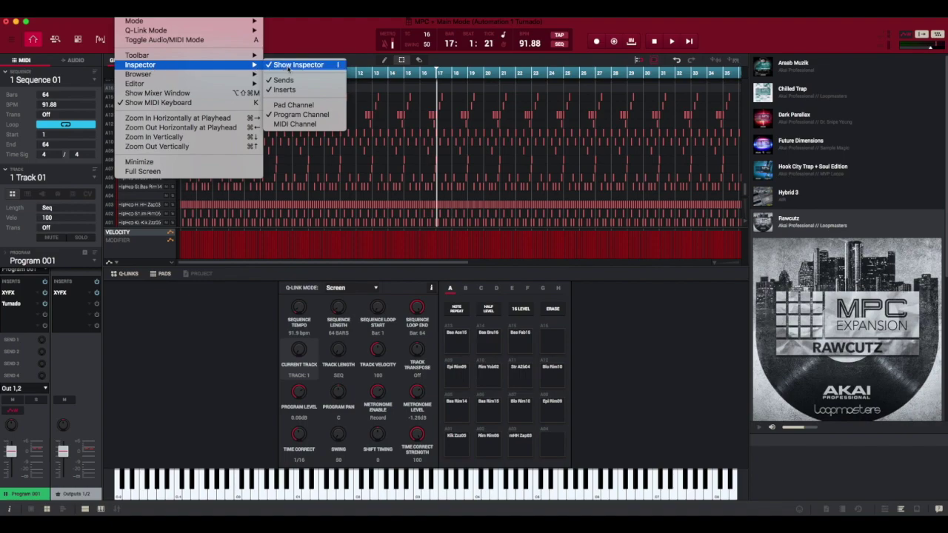
click(290, 66)
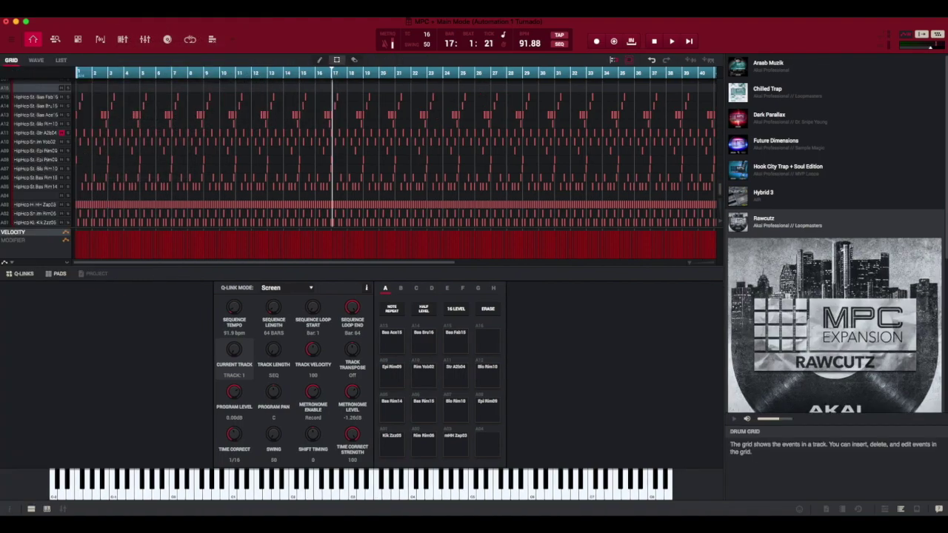
click(135, 8)
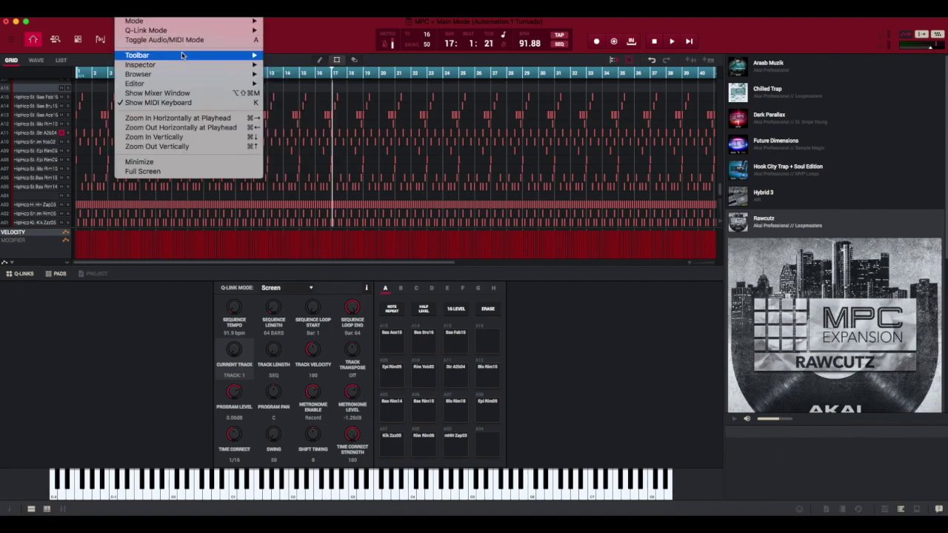
mouse_move(186, 66)
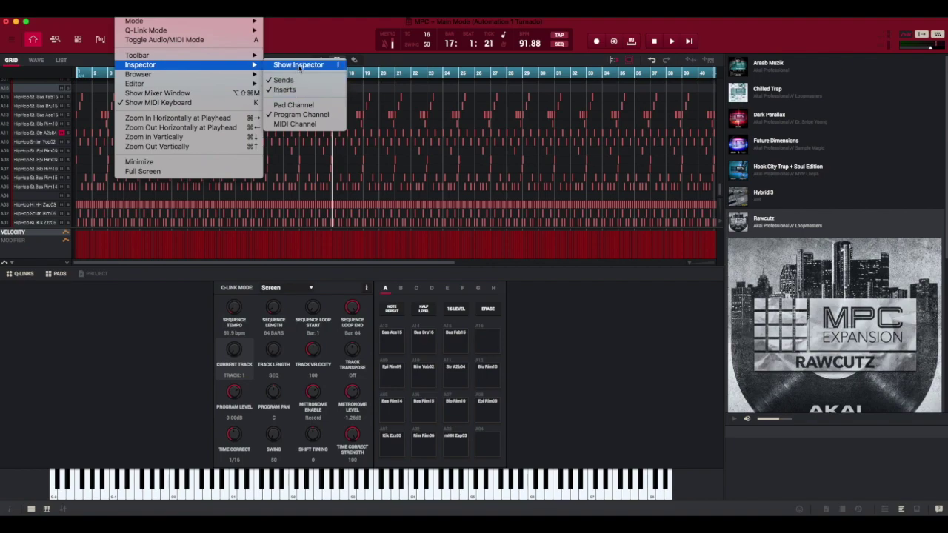
click(300, 65)
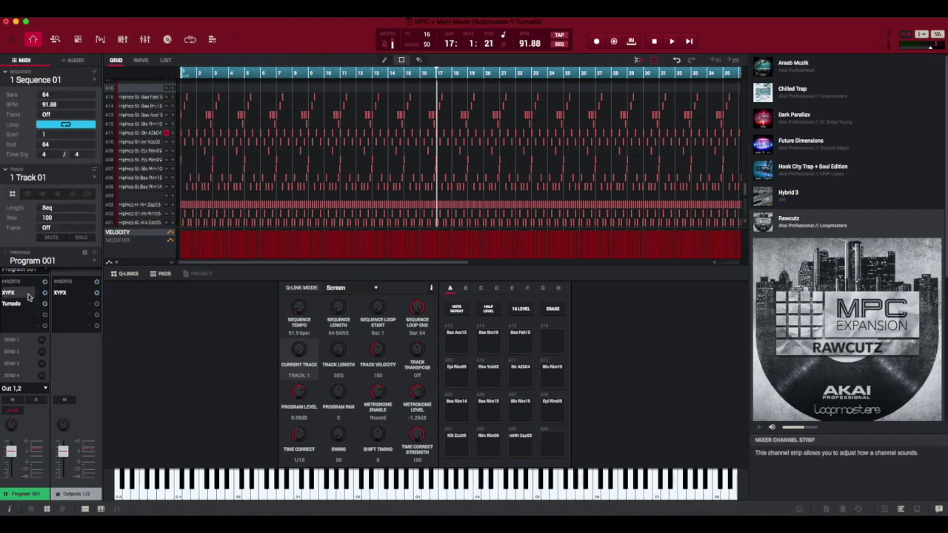
Set the XYFX insert slot to <none> and confirm with Select.
double_click(37, 297)
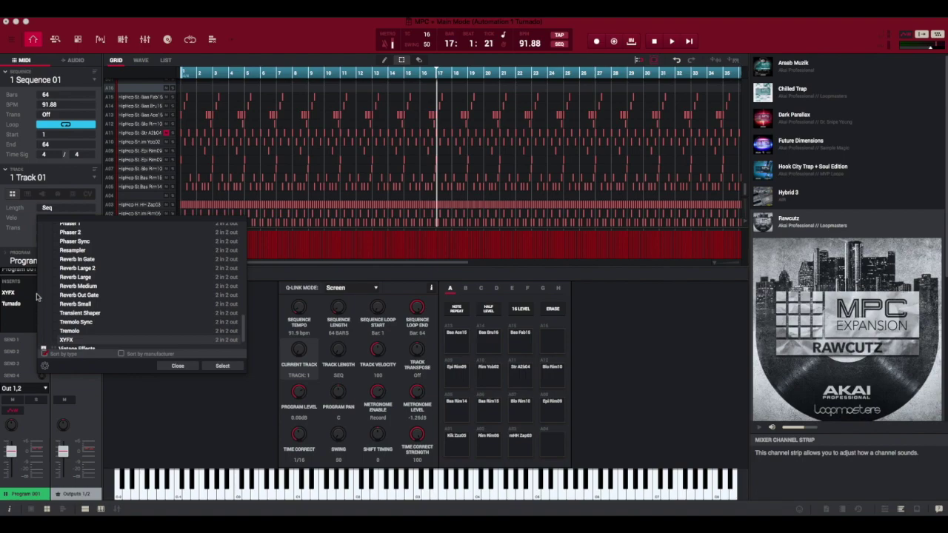
scroll(121, 262, up, 15)
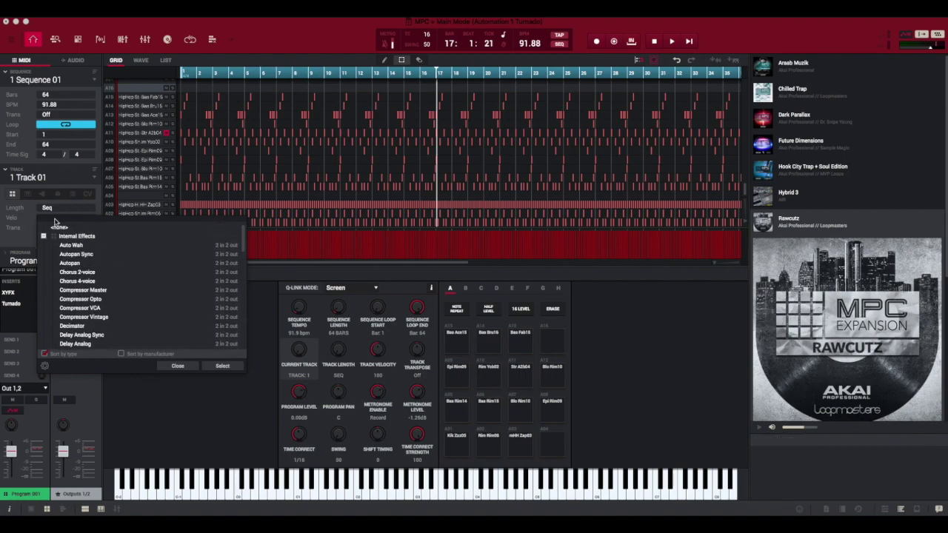
click(57, 228)
click(222, 366)
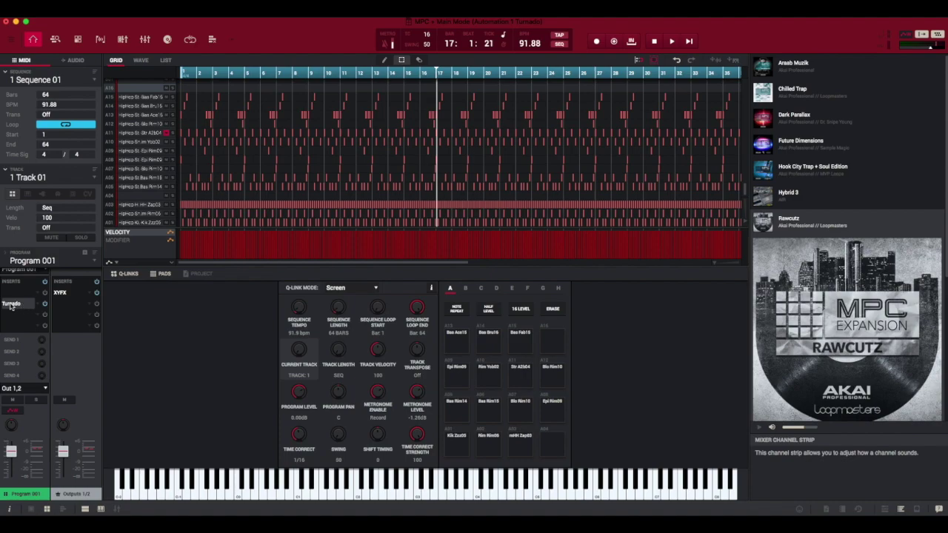
Open Turnado and drag Reverse Delay over its Voltagegirls effect slot.
double_click(11, 303)
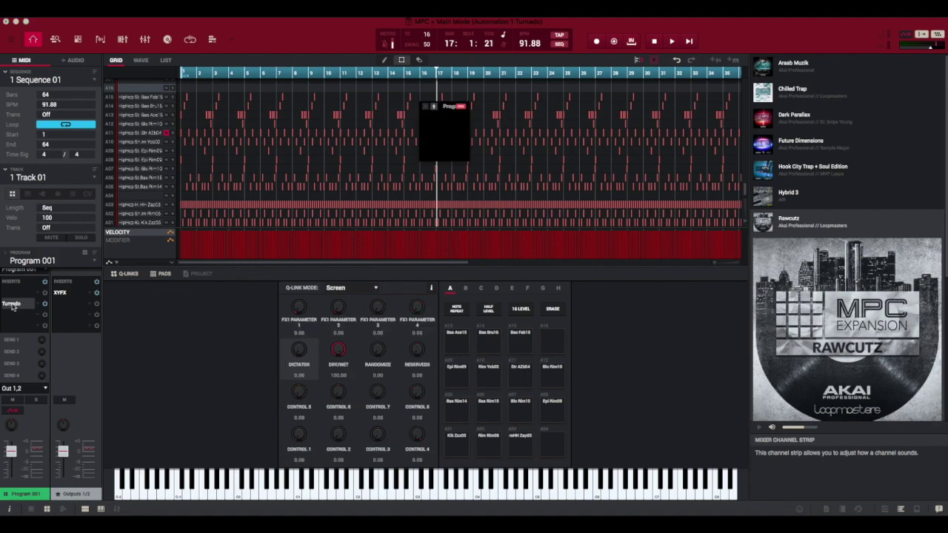
drag(463, 106, 348, 101)
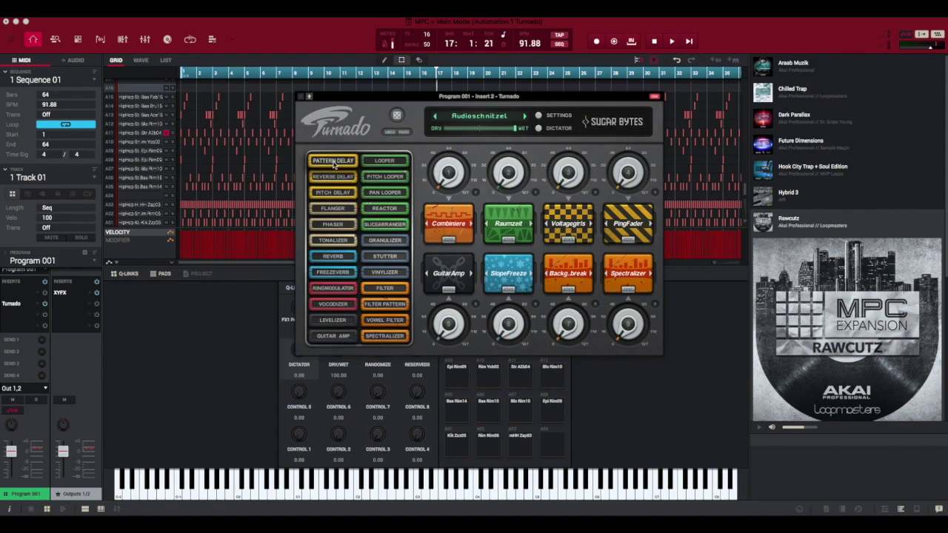
drag(334, 165, 377, 232)
drag(333, 177, 569, 221)
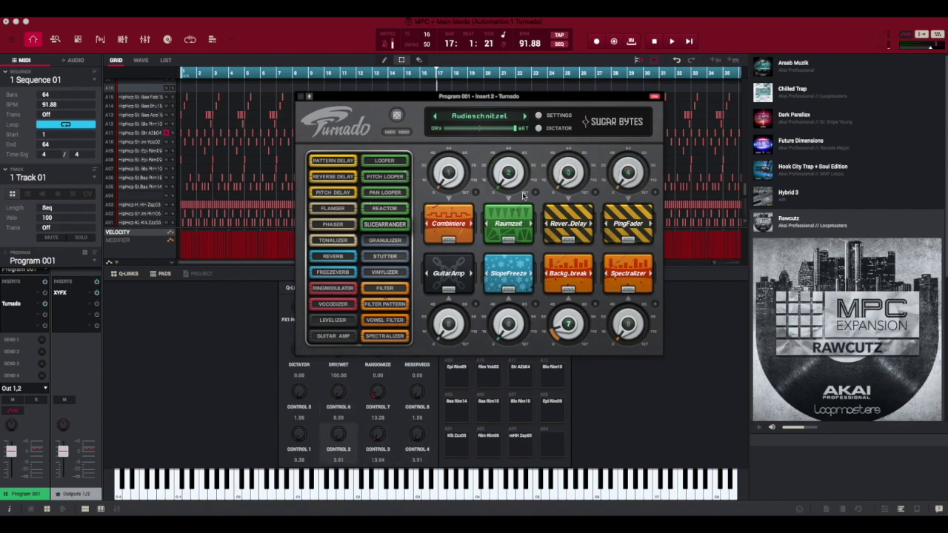
drag(406, 99, 643, 69)
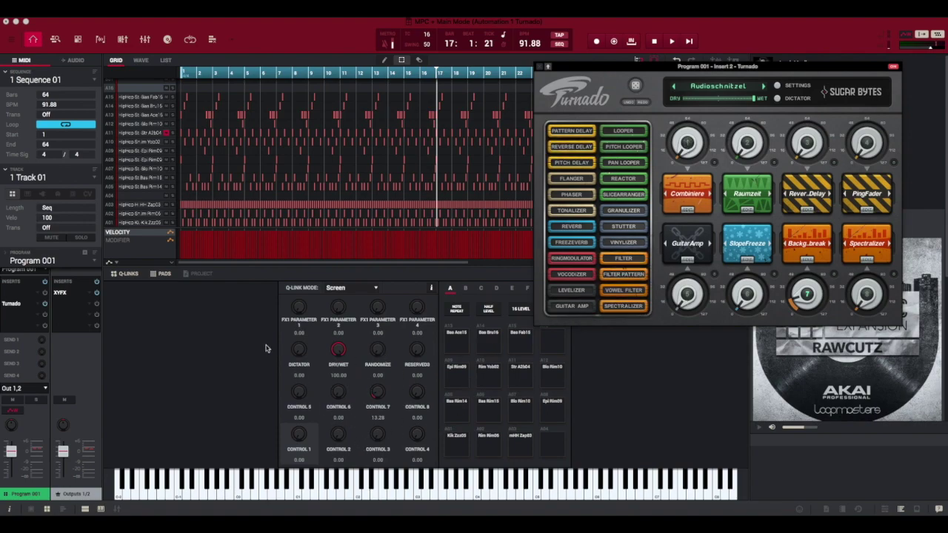
Set Q-Link mode to Project, select knob 1 and enter LEARN.
click(344, 294)
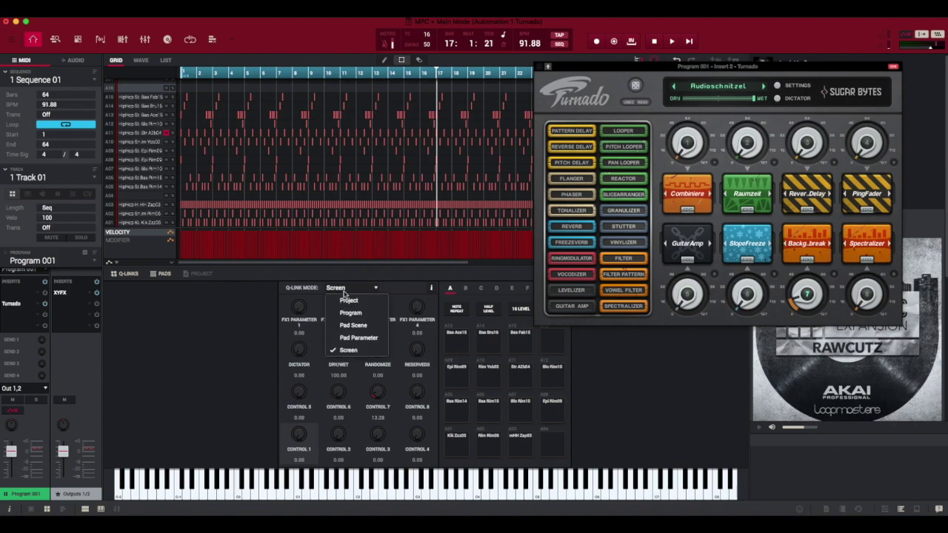
click(344, 300)
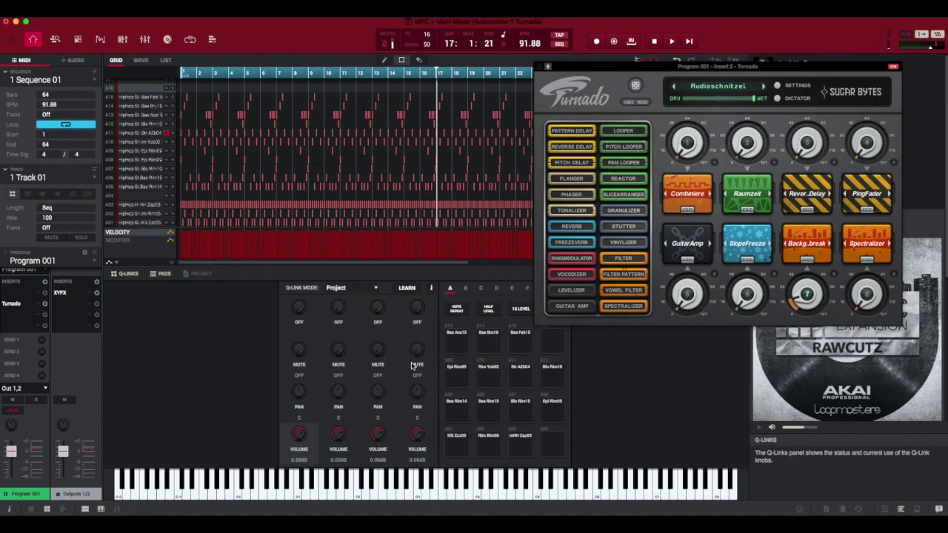
click(300, 310)
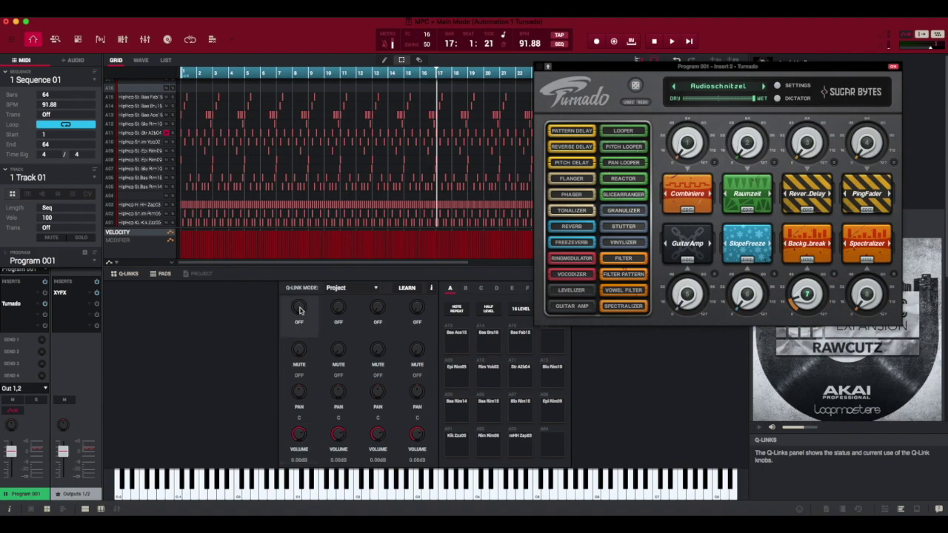
click(403, 289)
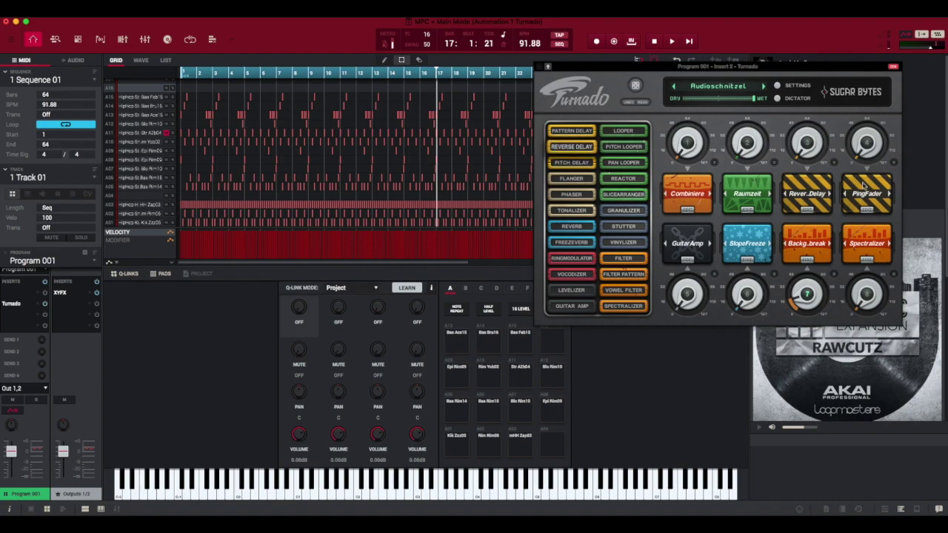
Load FilterPattern in Turnado's first slot, map its centre dial, exit LEARN and close the editor.
click(692, 196)
click(688, 193)
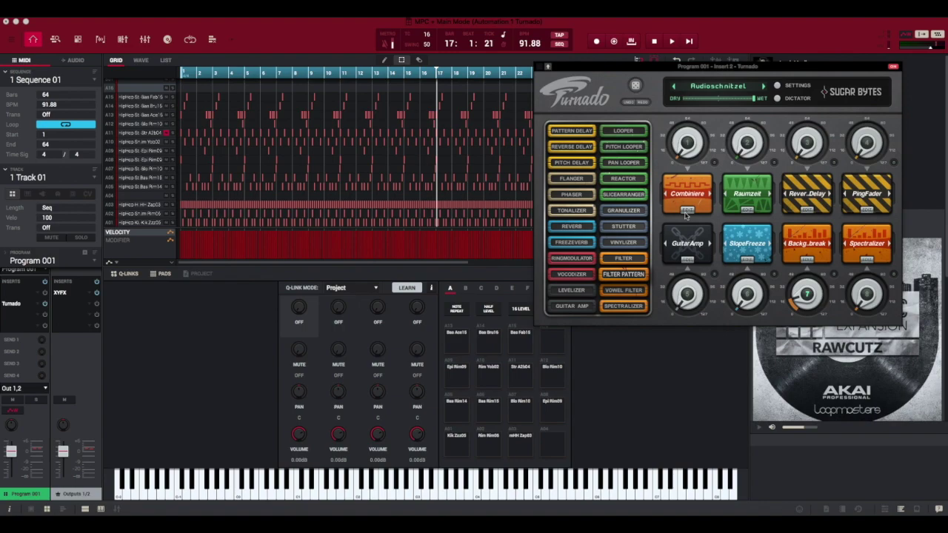
click(686, 213)
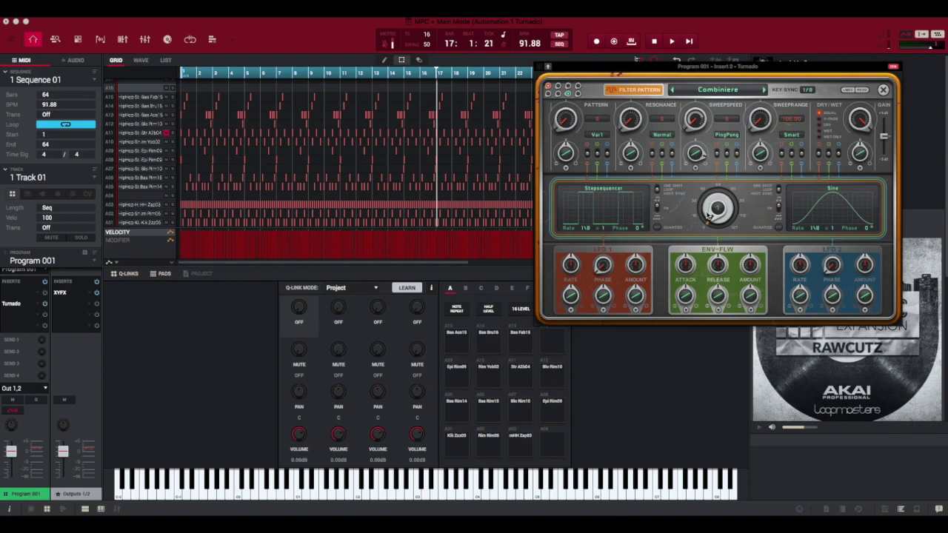
click(709, 215)
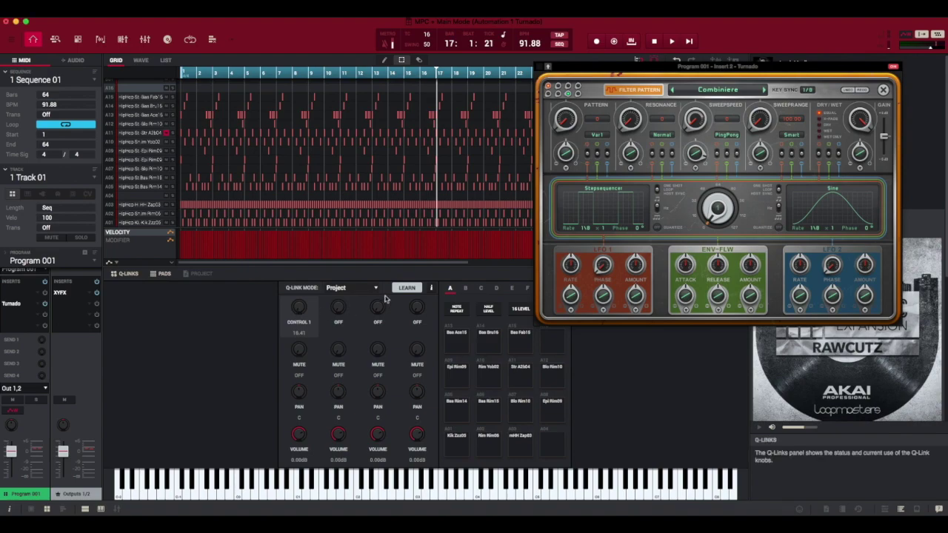
click(406, 289)
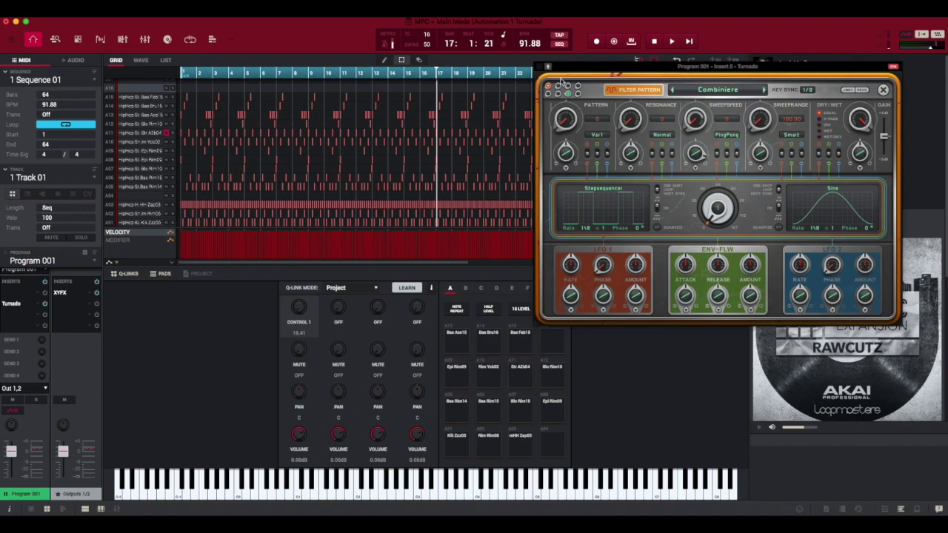
click(884, 94)
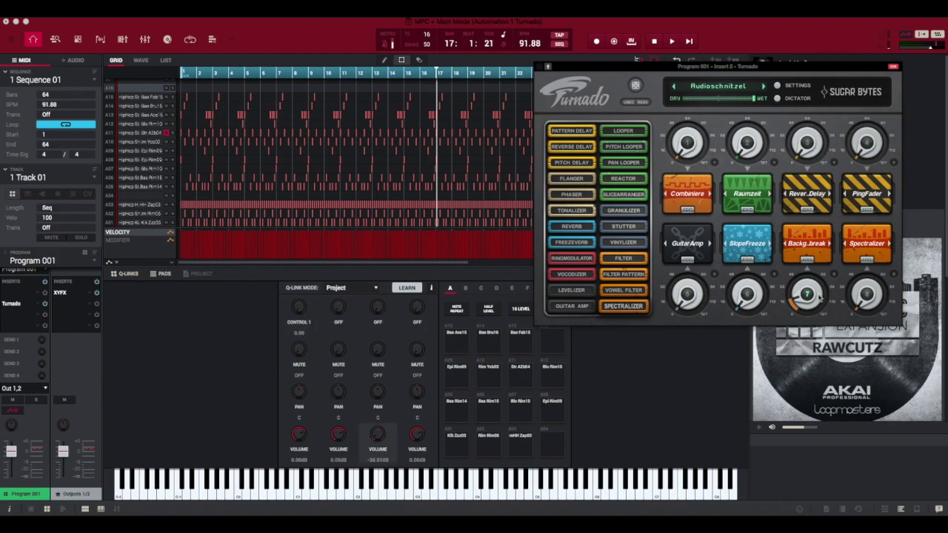
Switch the Q-Link mode to Screen so it maps Turnado's on-screen parameters.
click(338, 290)
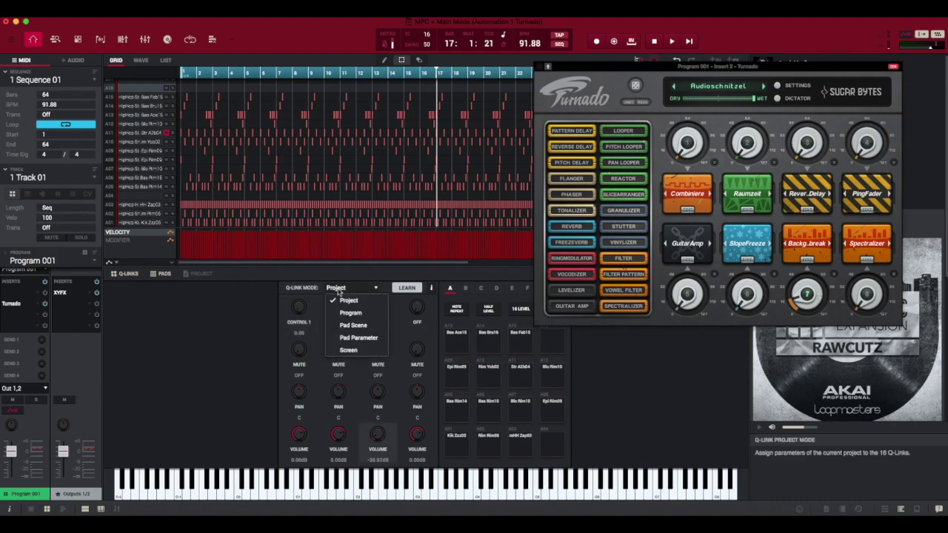
click(351, 350)
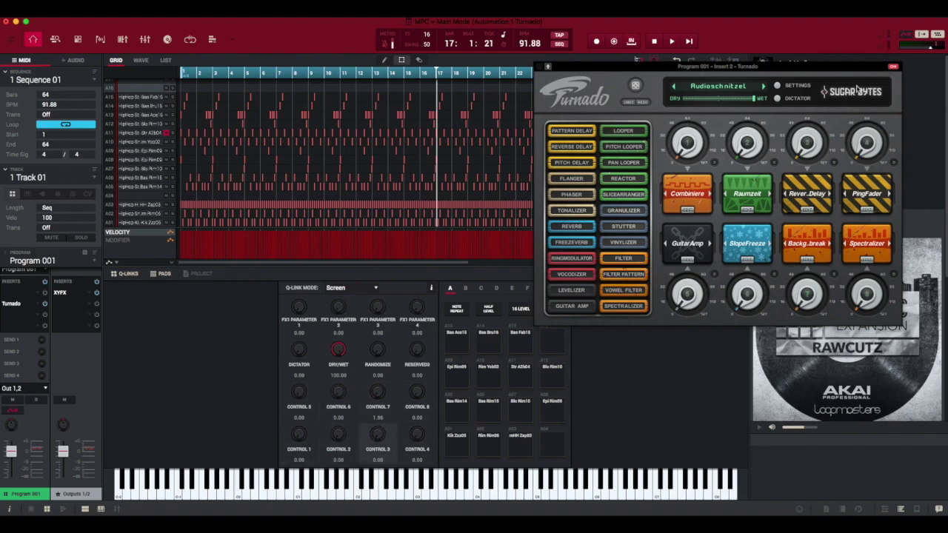
Drag the Turnado window to the lower right of the screen.
drag(857, 68, 915, 236)
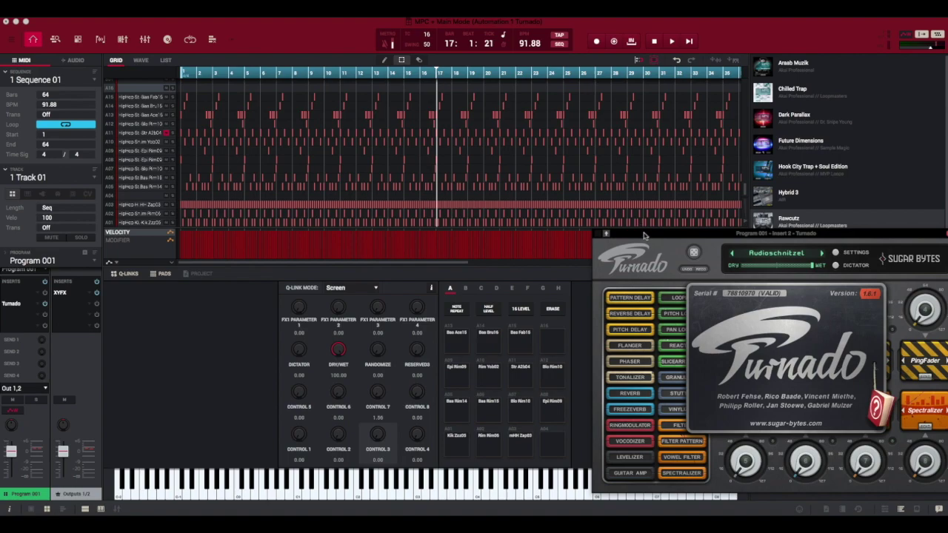
Dismiss Turnado's about screen, move the plugin back to the top, and start playback.
click(802, 311)
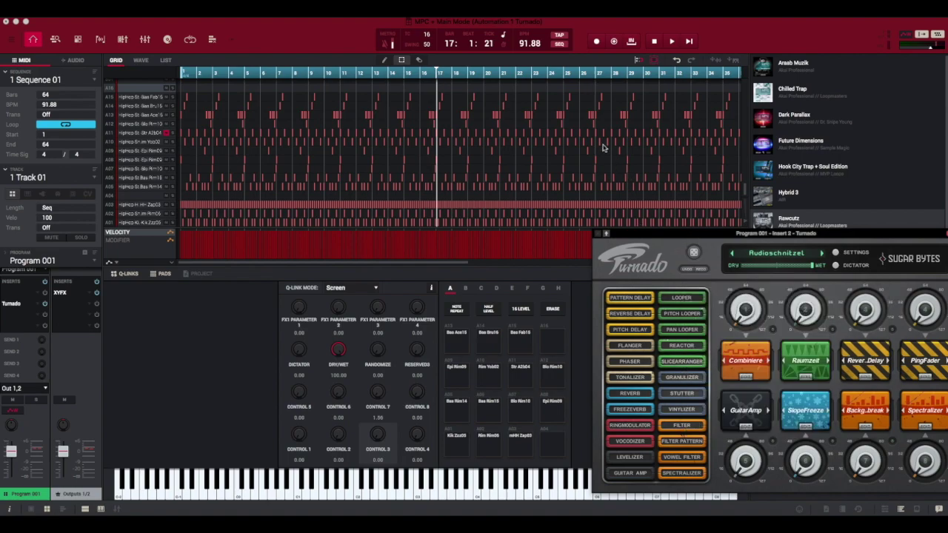
drag(669, 233, 608, 37)
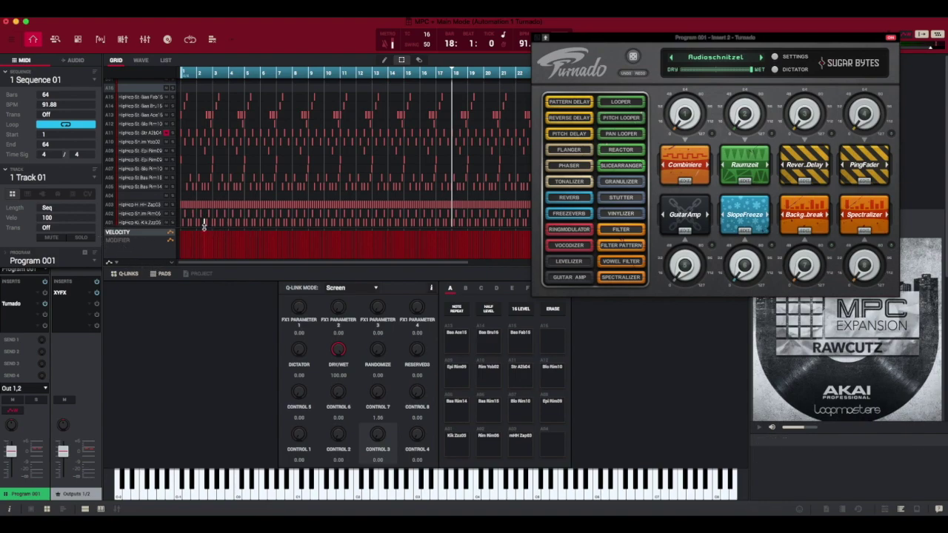
scroll(204, 224, down, 5)
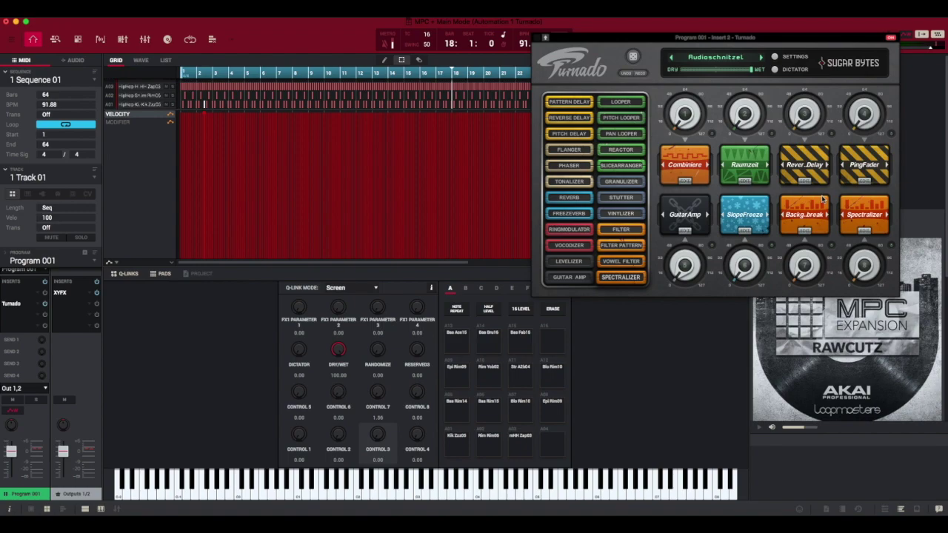
key(space)
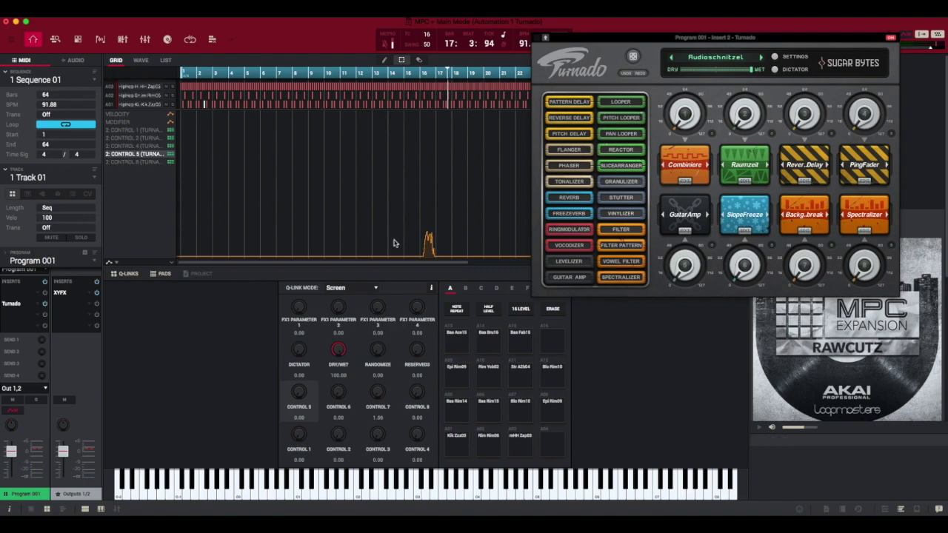
Cycle through the Control 1–6 automation lanes, settle on Control 2 and zoom around bar 6.
click(131, 130)
click(131, 138)
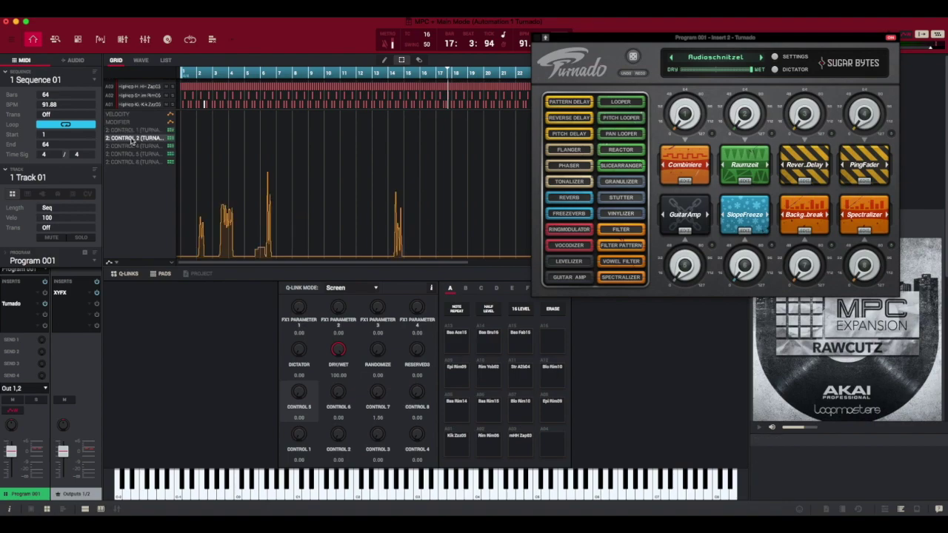
click(132, 146)
click(131, 154)
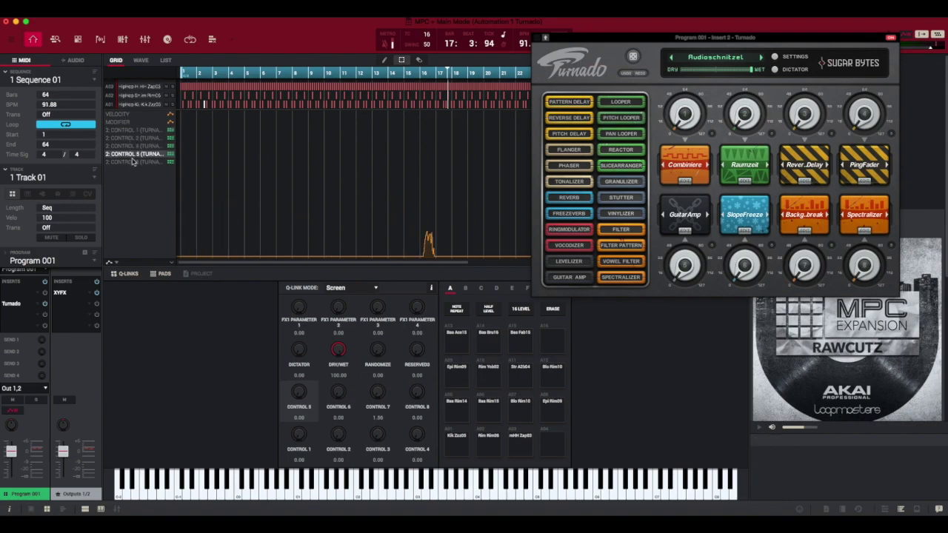
click(135, 162)
click(136, 131)
click(137, 139)
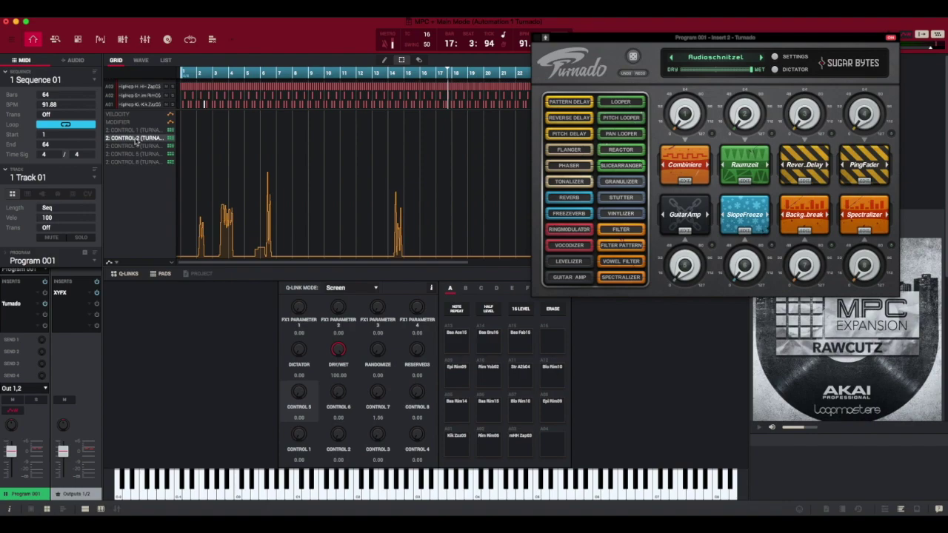
scroll(269, 89, up, 6)
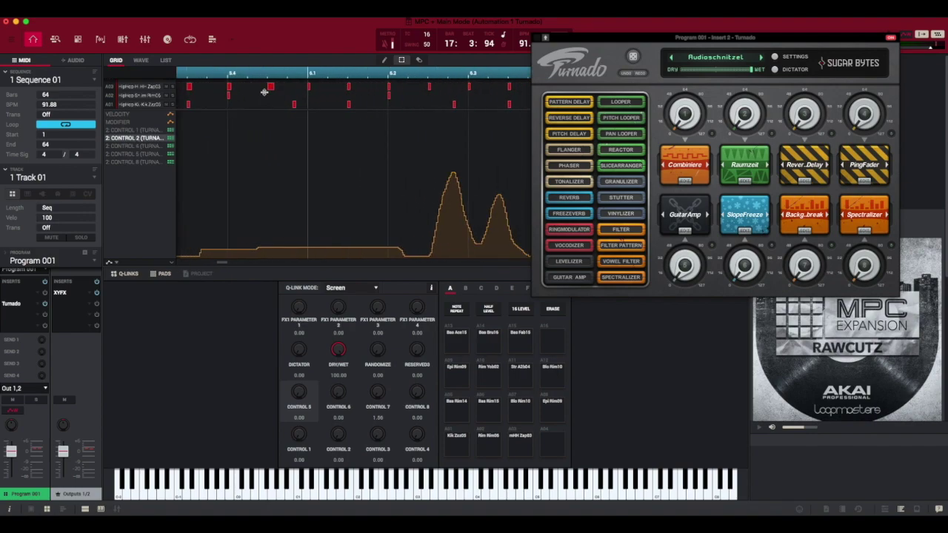
scroll(400, 148, up, 2)
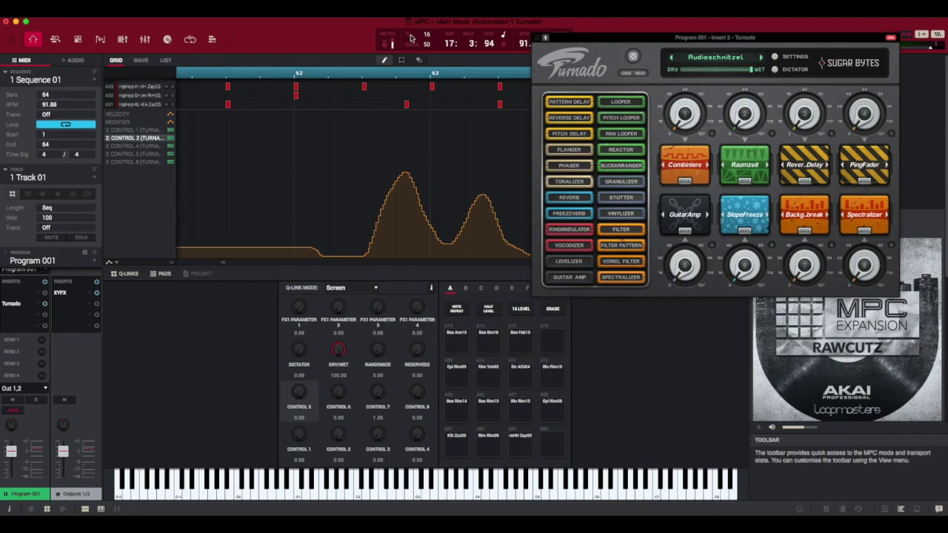
Keep timing correct at 16, then draw flat Control 2 steps at 46 and 77.
click(427, 35)
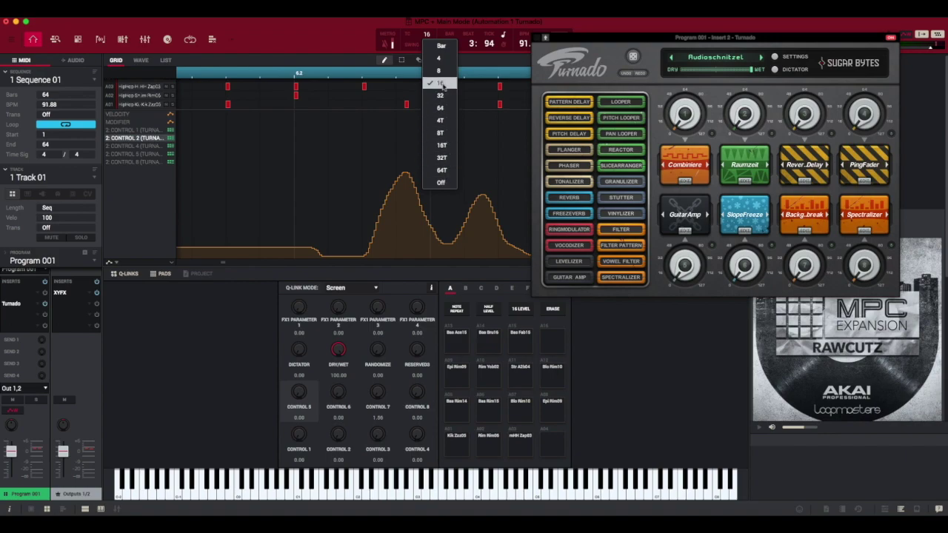
click(420, 43)
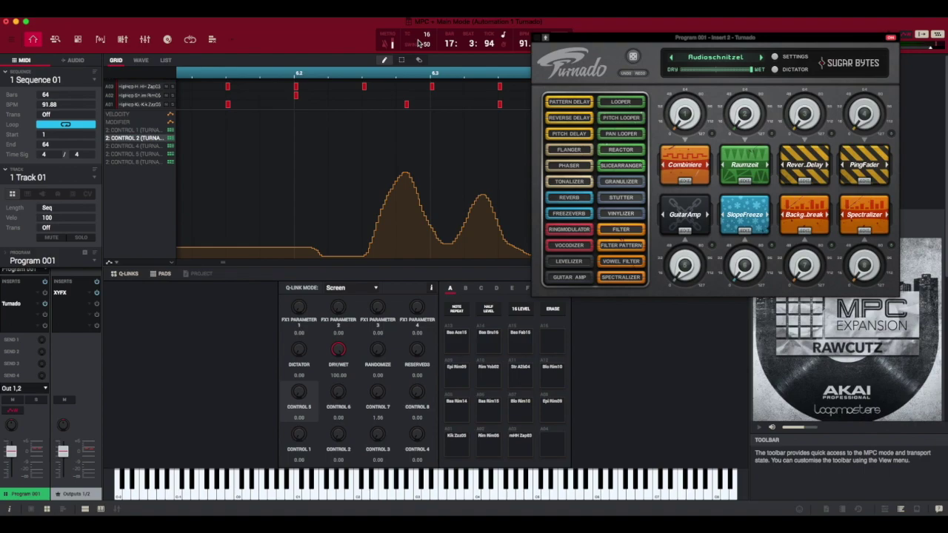
key(Tab)
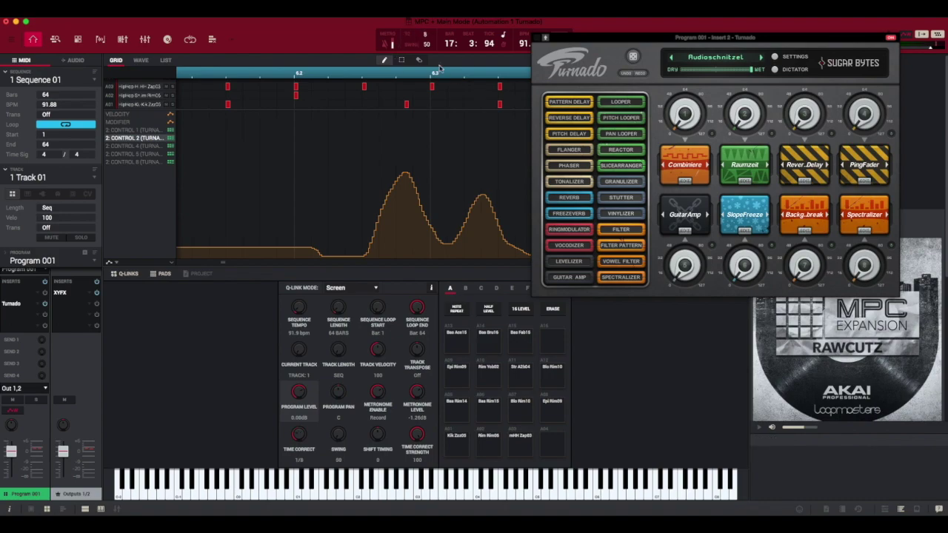
mouse_move(427, 153)
mouse_down()
mouse_move(396, 155)
mouse_move(390, 170)
mouse_move(344, 182)
mouse_move(333, 206)
mouse_move(263, 207)
mouse_move(295, 181)
mouse_move(344, 183)
mouse_move(349, 159)
mouse_move(372, 220)
mouse_move(444, 227)
mouse_move(447, 172)
mouse_move(493, 173)
mouse_move(500, 150)
mouse_move(518, 140)
mouse_up()
drag(559, 35, 609, 120)
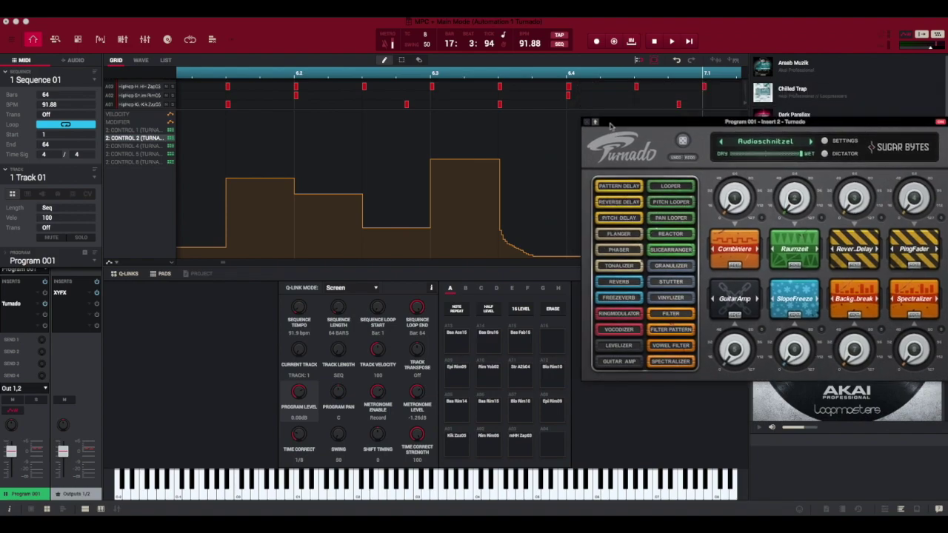
Reposition the Turnado window toward the upper right.
drag(522, 171, 545, 164)
drag(615, 122, 446, 154)
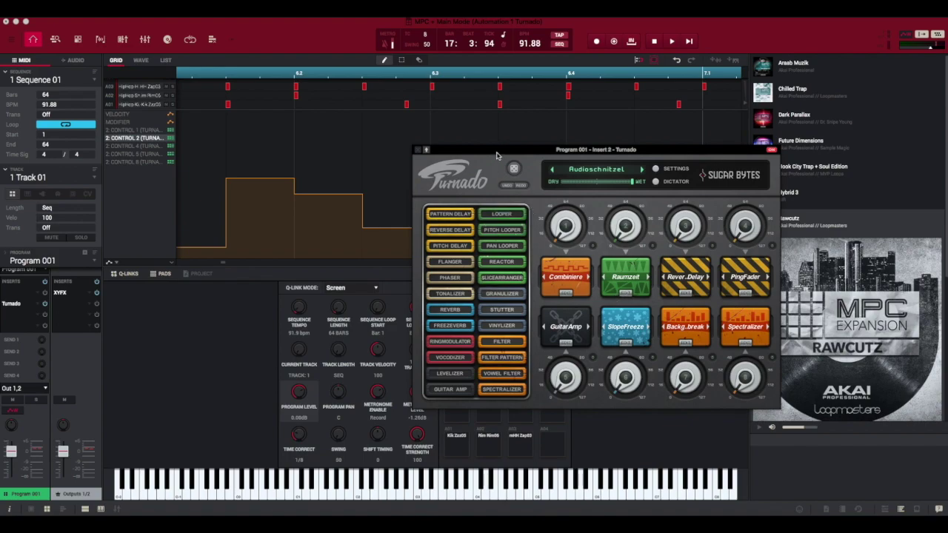
drag(497, 152, 613, 104)
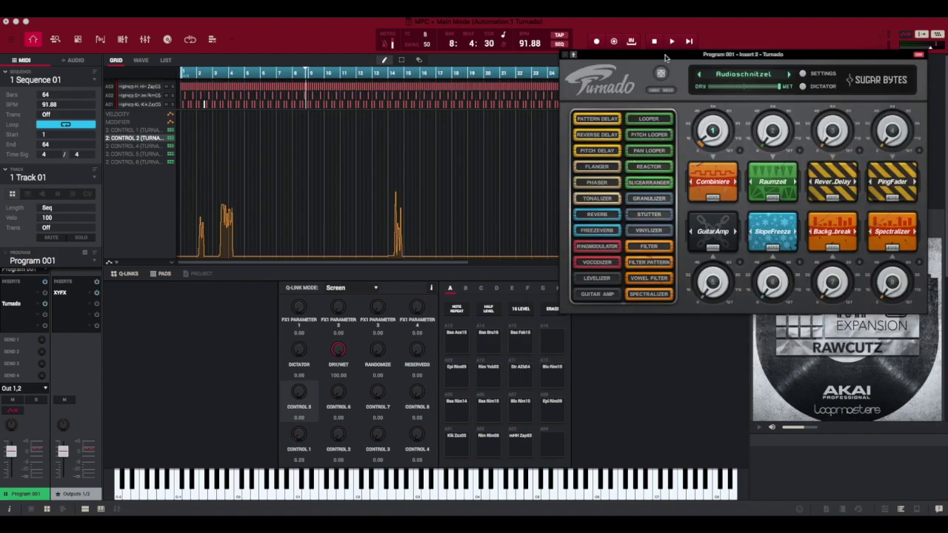
Start playback and zoom the grid on the first bars, shifting the Turnado window lower.
drag(665, 57, 510, 66)
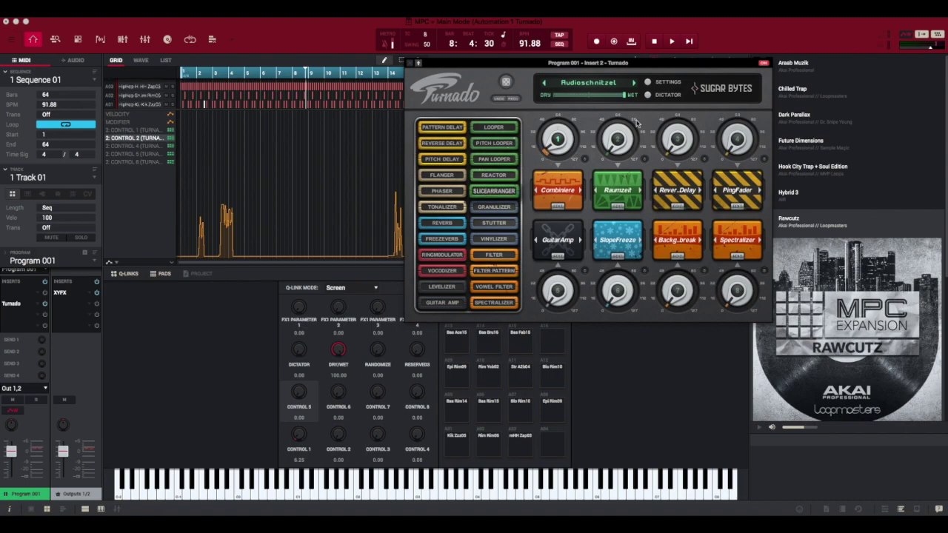
key(space)
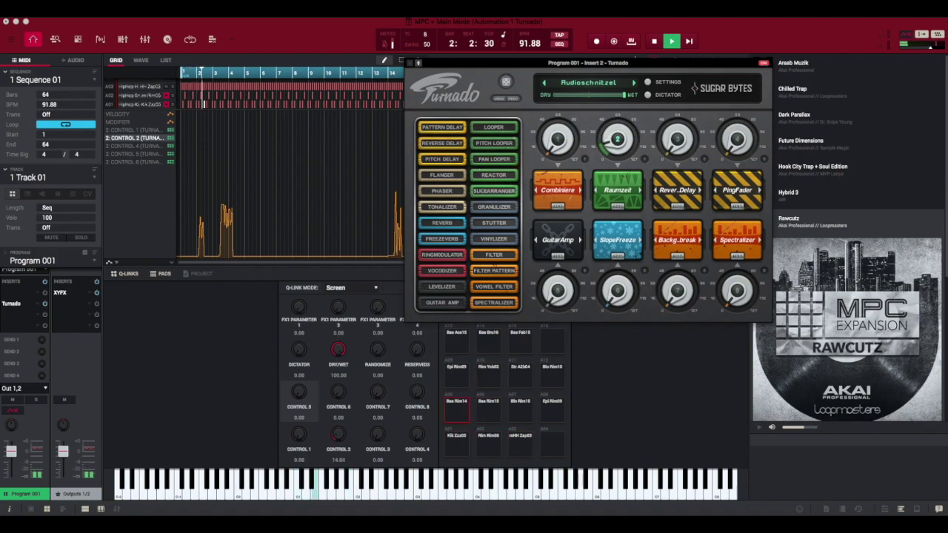
drag(477, 67, 609, 82)
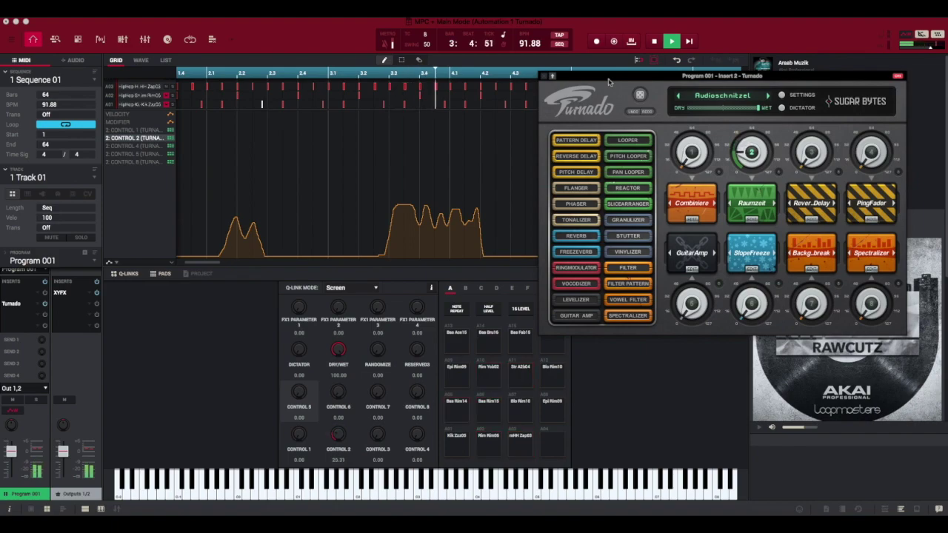
drag(609, 82, 353, 275)
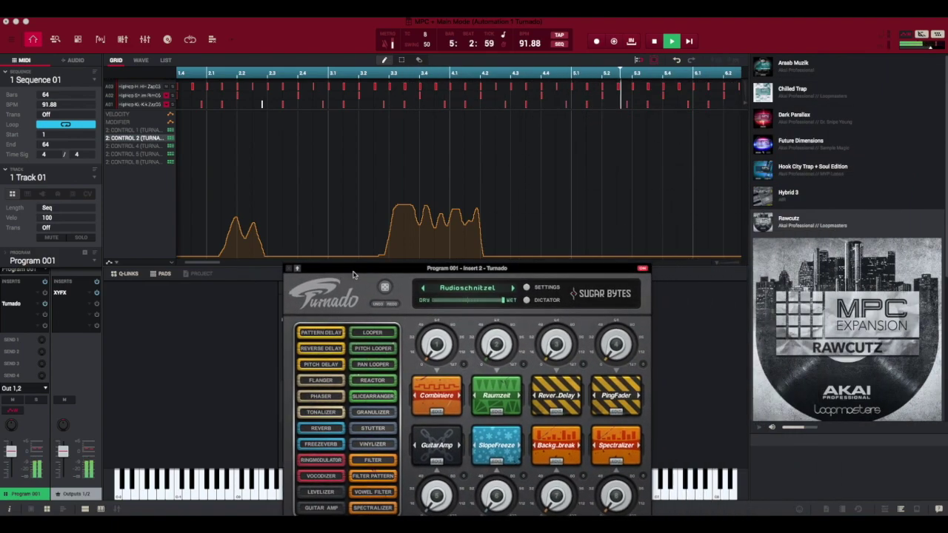
scroll(460, 163, down, 5)
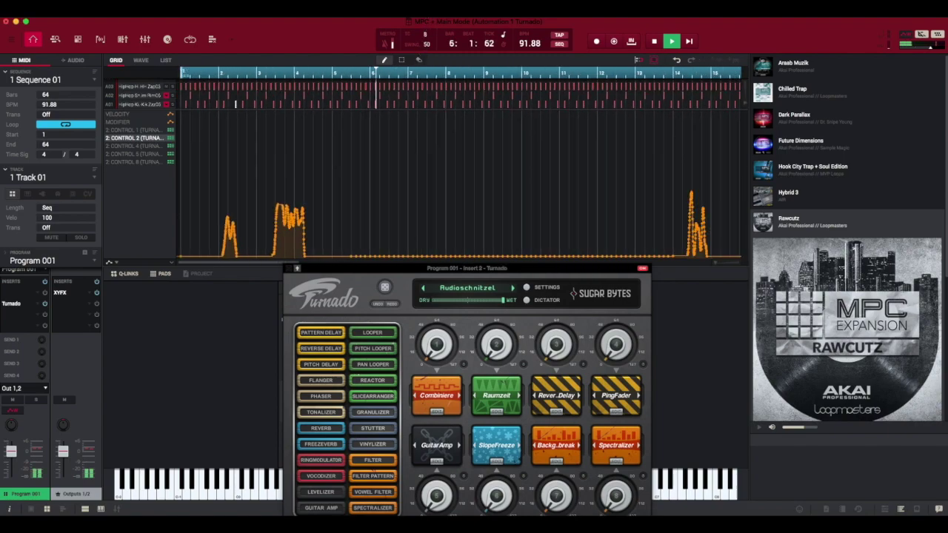
scroll(459, 163, down, 2)
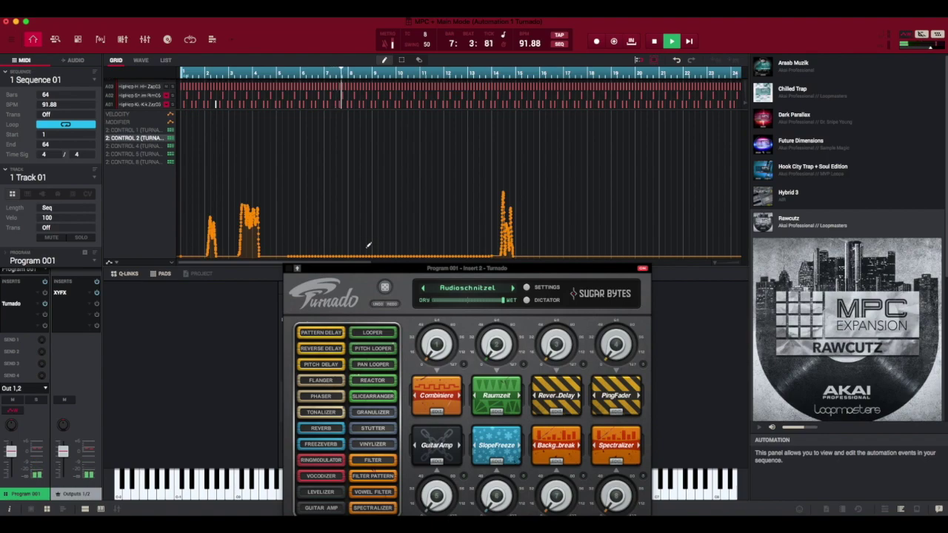
Step through the Control 2, 4, 5 and 8 automation curves.
click(122, 146)
click(126, 154)
click(129, 162)
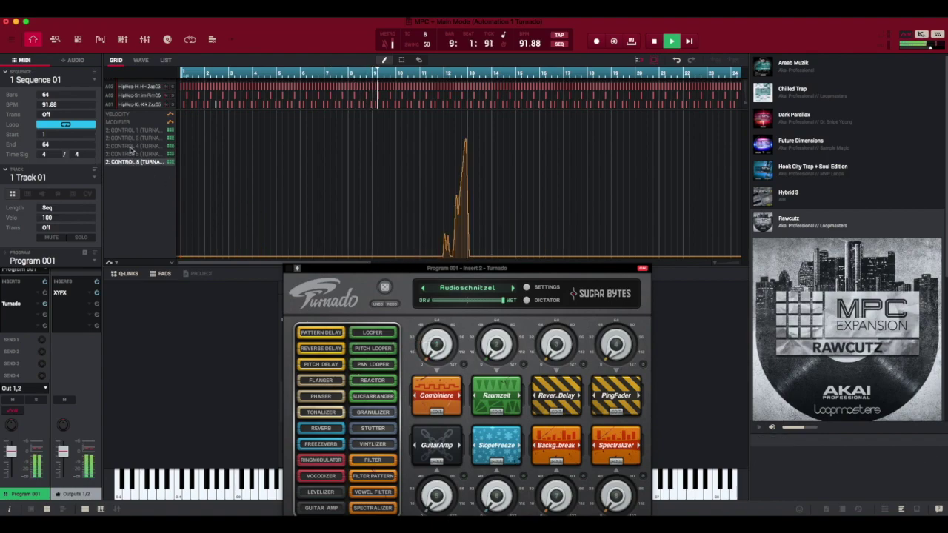
click(131, 150)
click(135, 140)
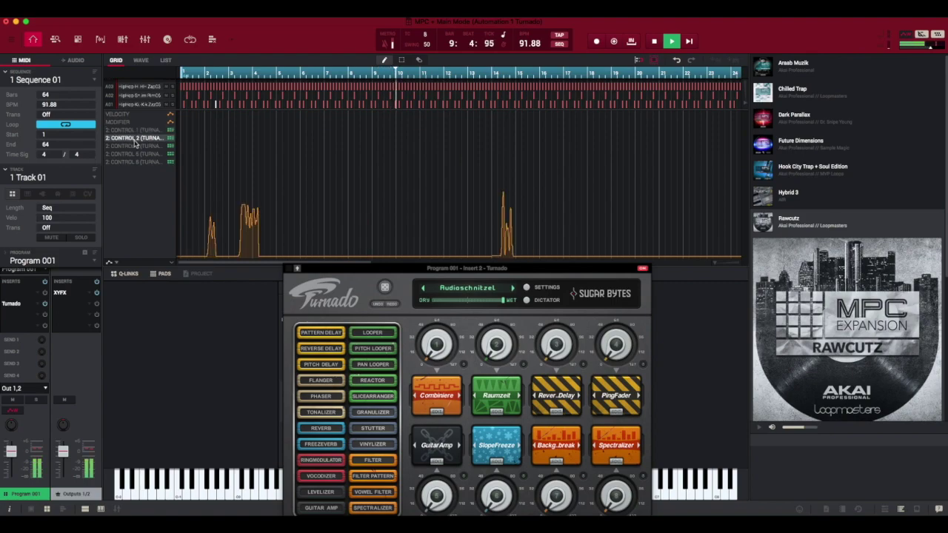
click(137, 145)
click(139, 155)
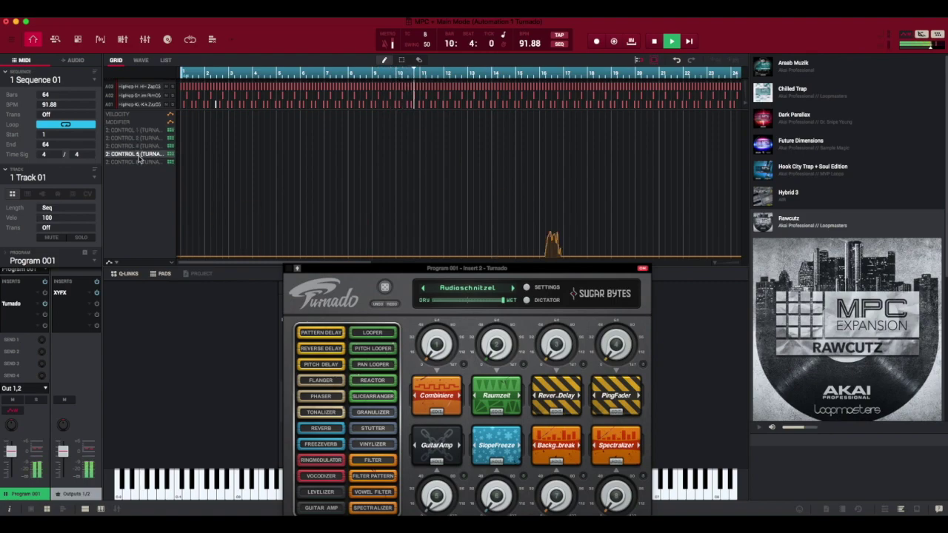
click(139, 161)
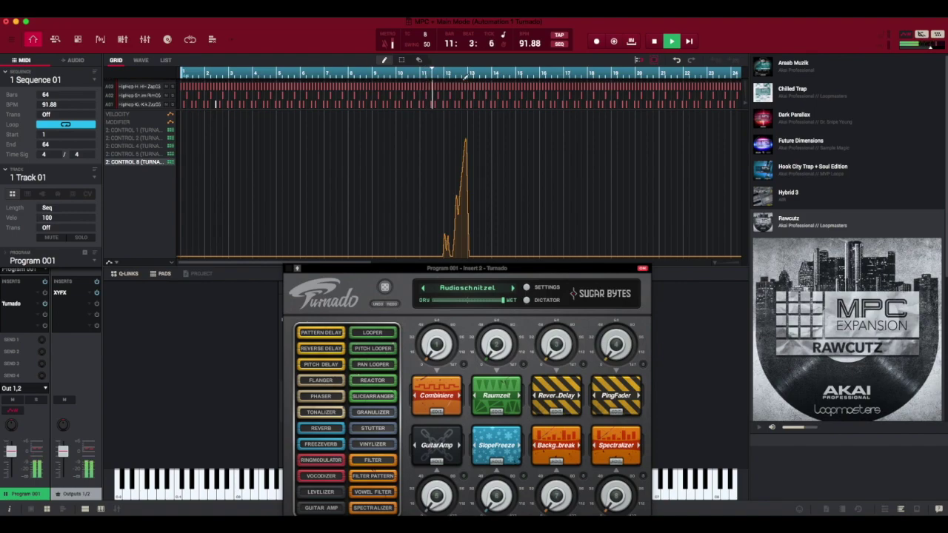
Stop playback at bar 14 and move the Turnado window up and right.
scroll(465, 82, up, 4)
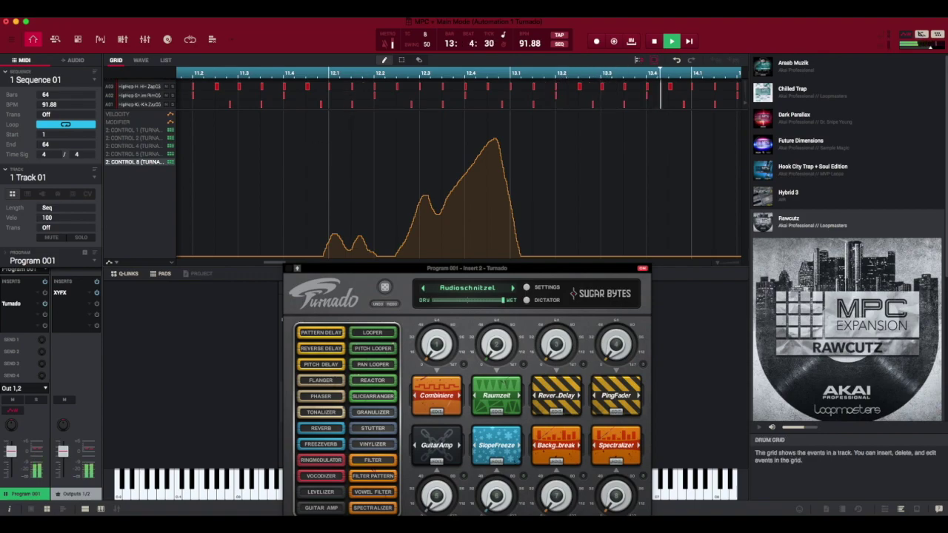
scroll(465, 82, down, 5)
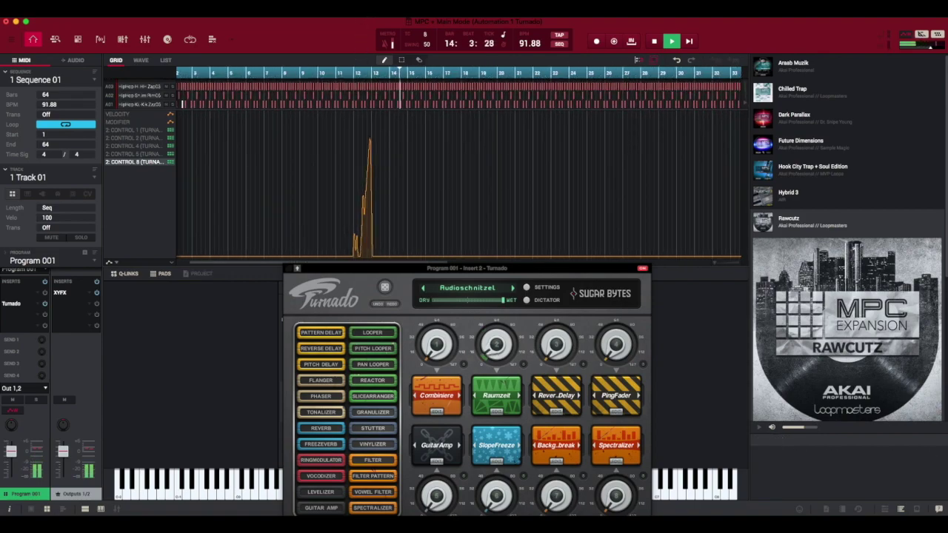
key(space)
drag(451, 267, 572, 153)
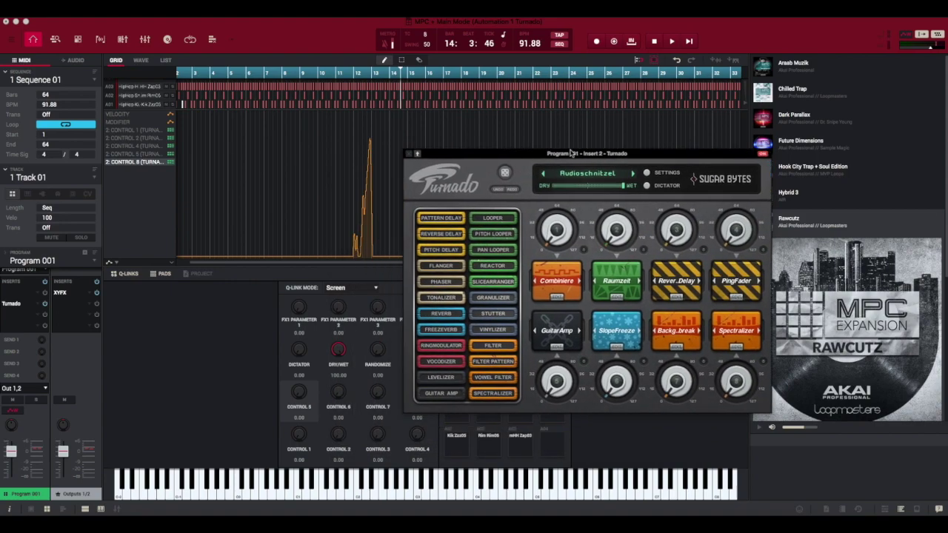
Move Turnado aside, then create a new project with File > New Project, choosing Don't Save.
drag(569, 158, 663, 130)
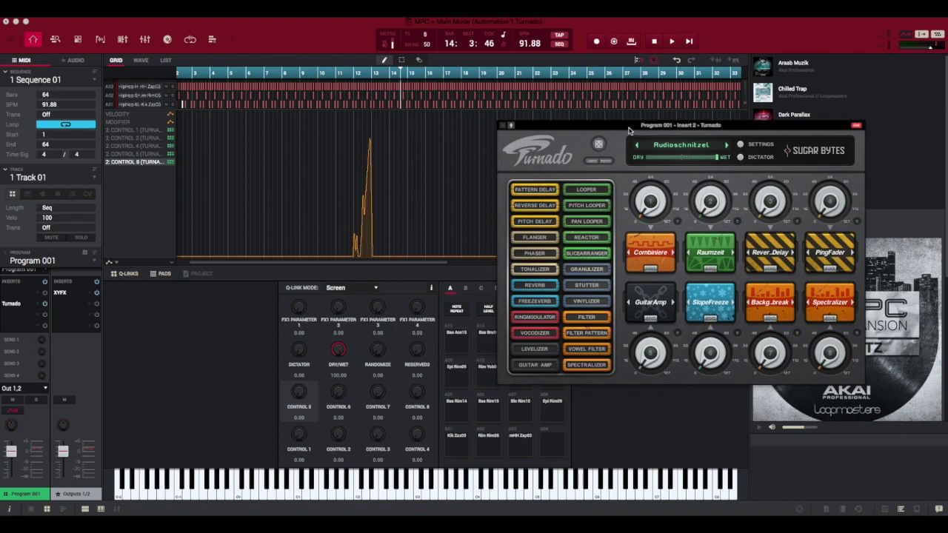
drag(629, 132, 626, 110)
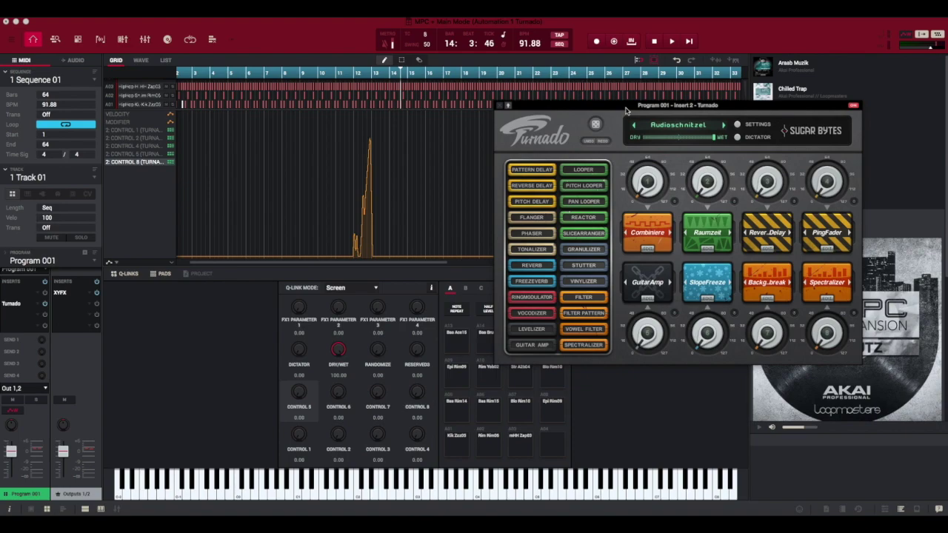
click(72, 12)
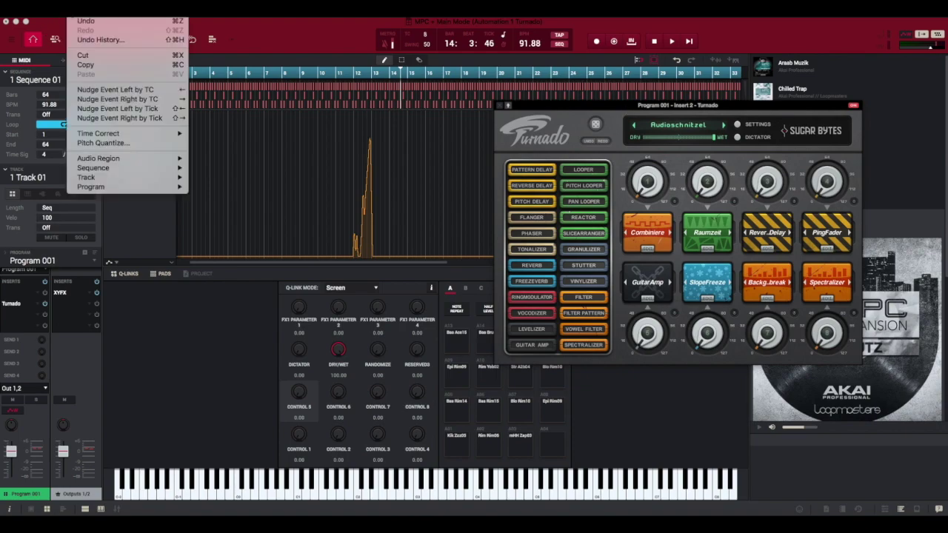
mouse_move(54, 11)
click(66, 20)
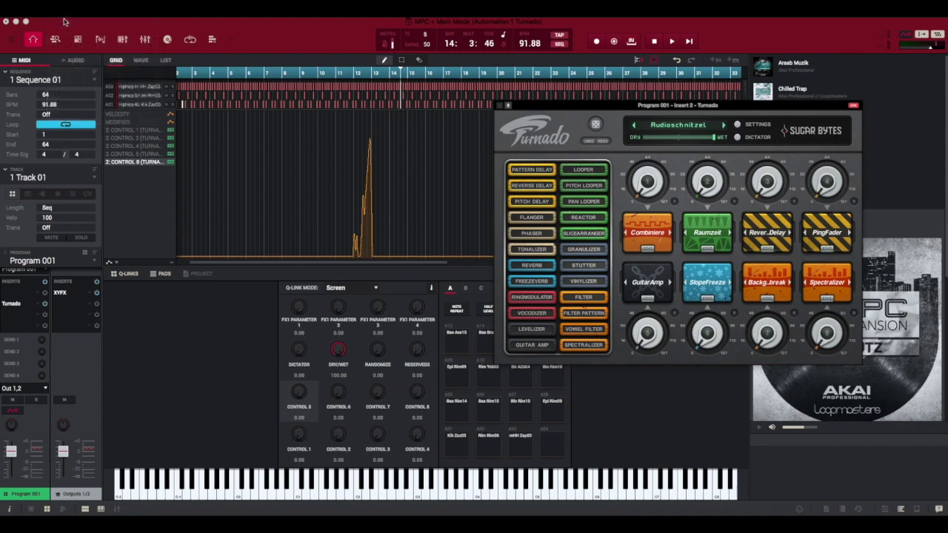
click(436, 295)
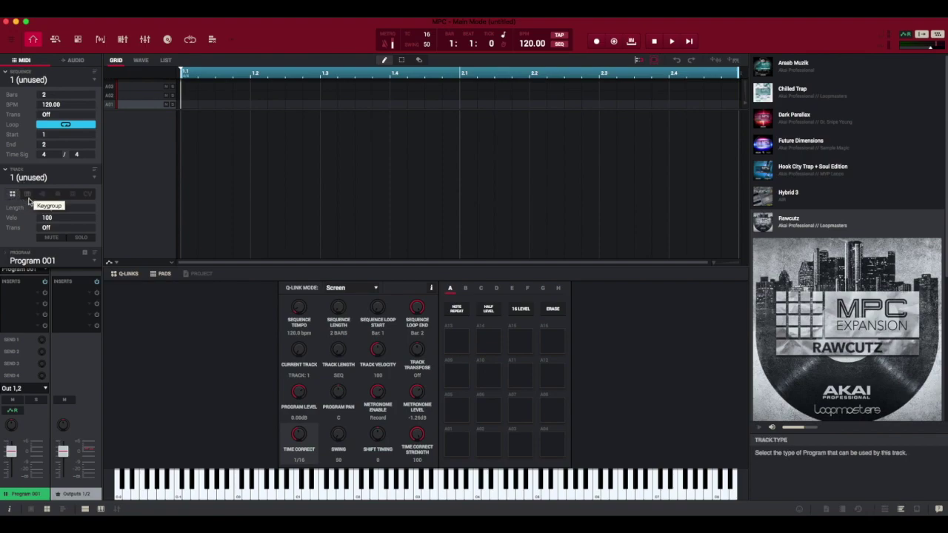
Make Track 01 a plugin track so Plugin 001 runs Serum, then open the main menu.
click(42, 196)
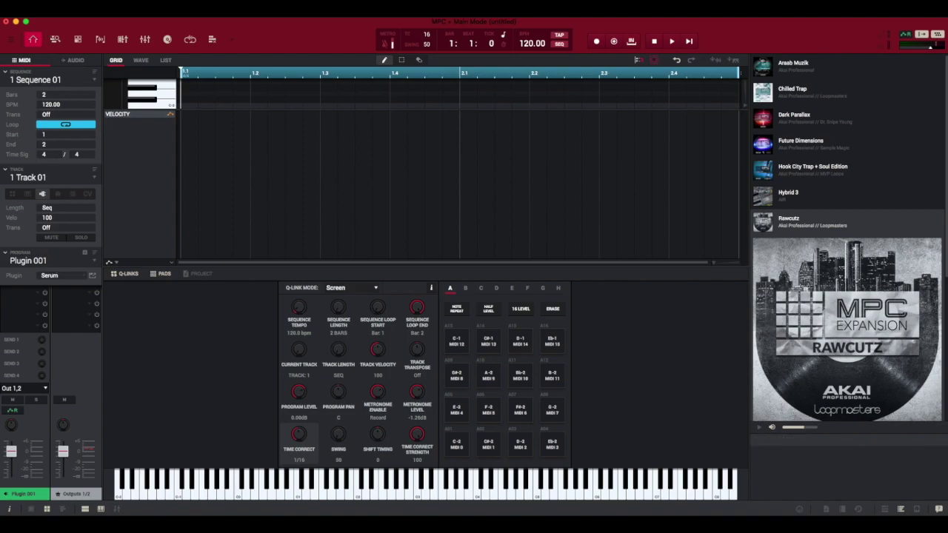
click(43, 8)
click(46, 57)
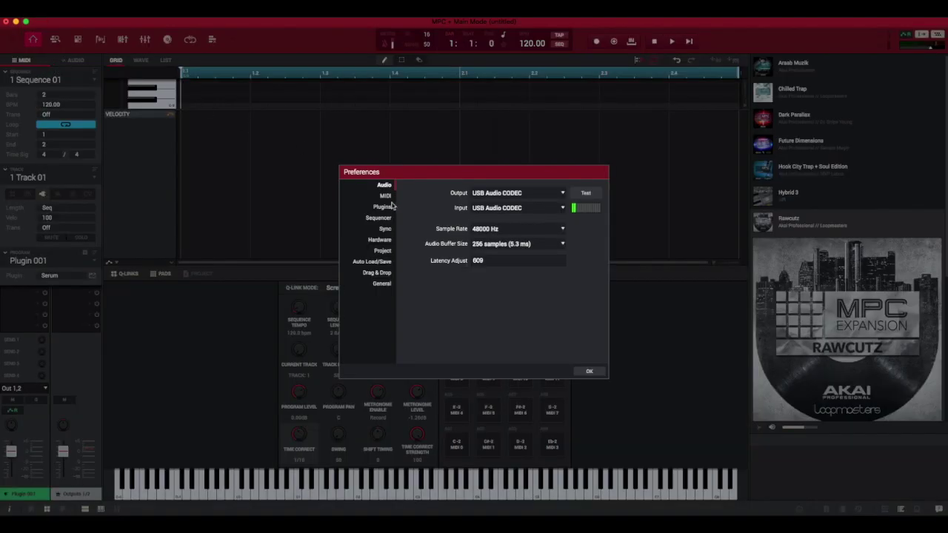
click(382, 252)
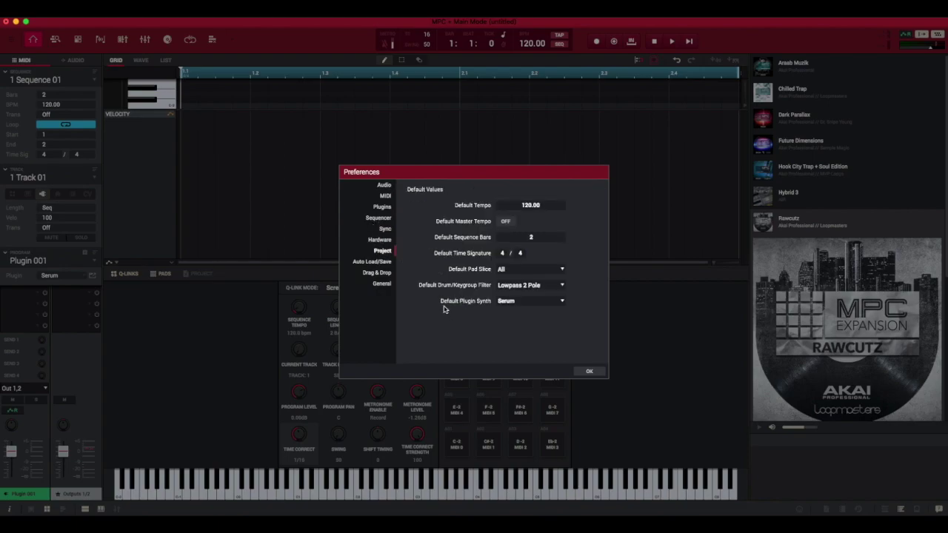
click(516, 305)
scroll(587, 297, up, 3)
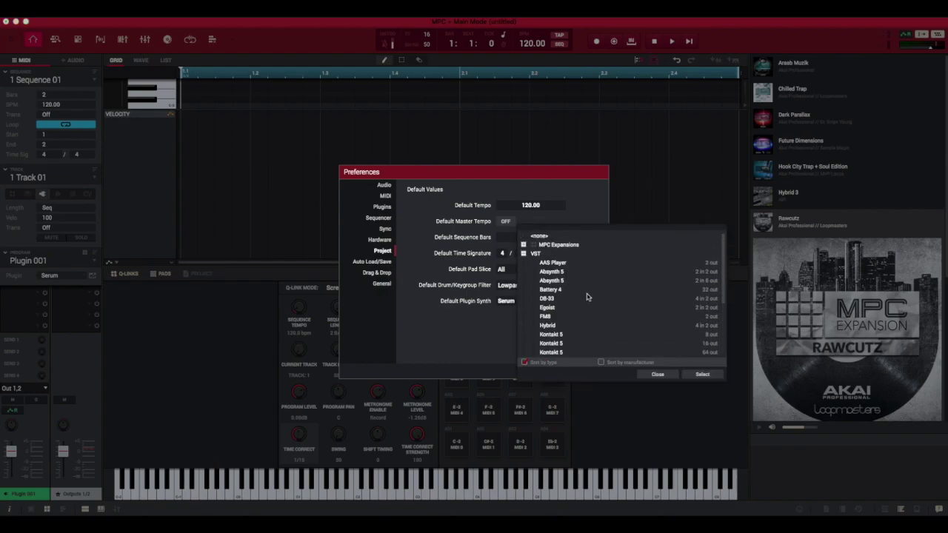
scroll(587, 296, down, 5)
scroll(587, 296, up, 5)
scroll(588, 296, down, 2)
scroll(588, 296, up, 3)
scroll(587, 296, down, 5)
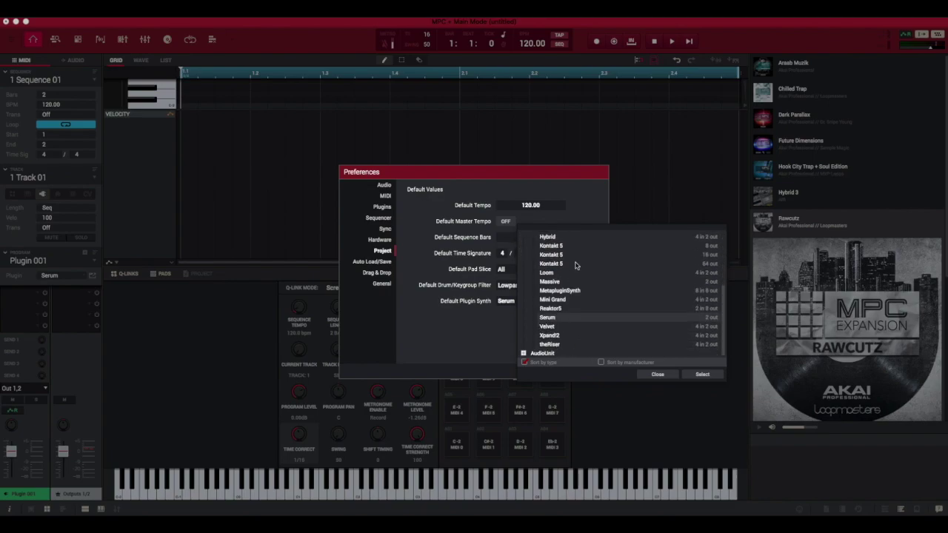
scroll(575, 265, up, 5)
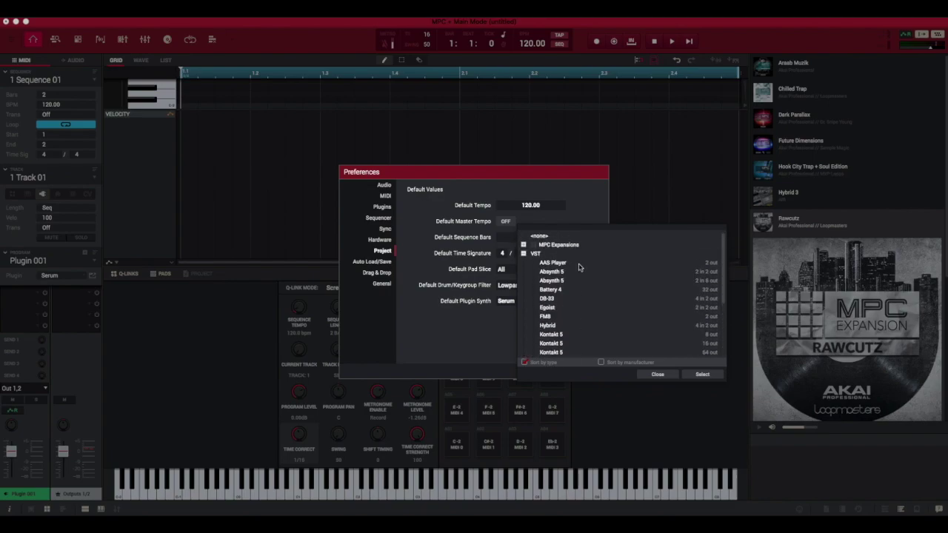
click(656, 375)
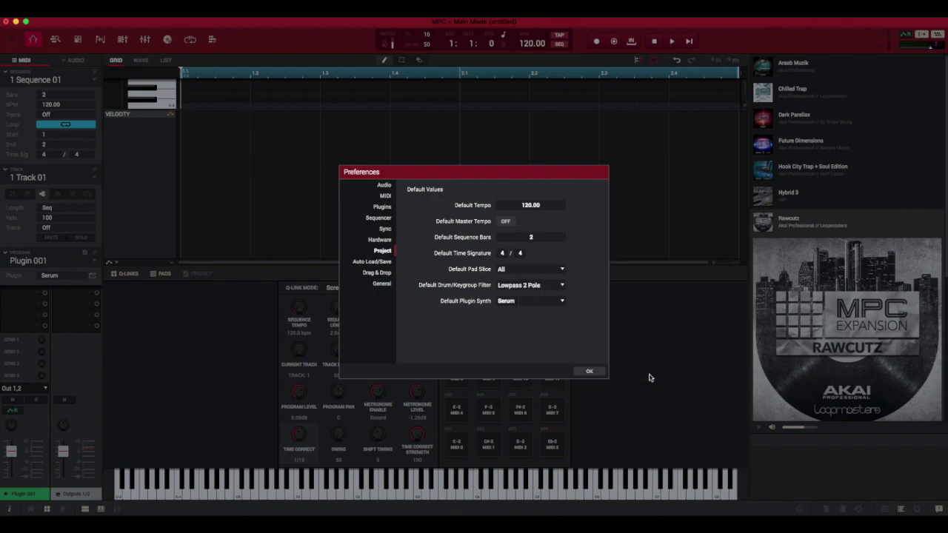
click(589, 373)
Open Serum's editor on Plugin 001 and load the Spectra 2 preset from the User bank.
click(93, 276)
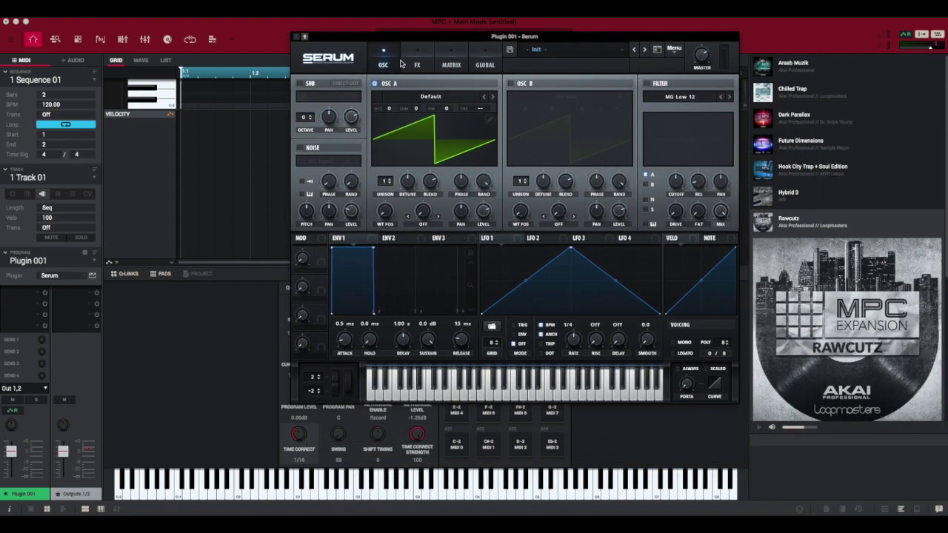
click(539, 50)
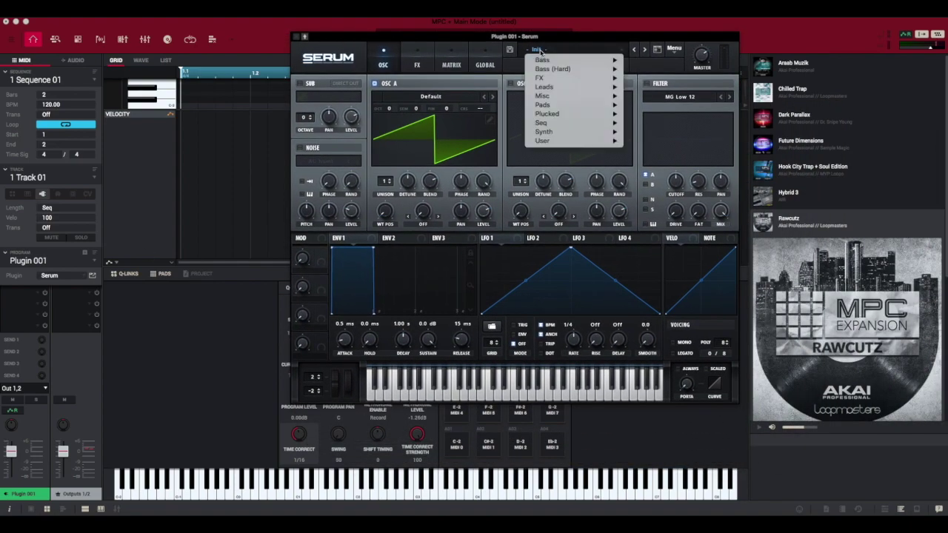
mouse_move(549, 144)
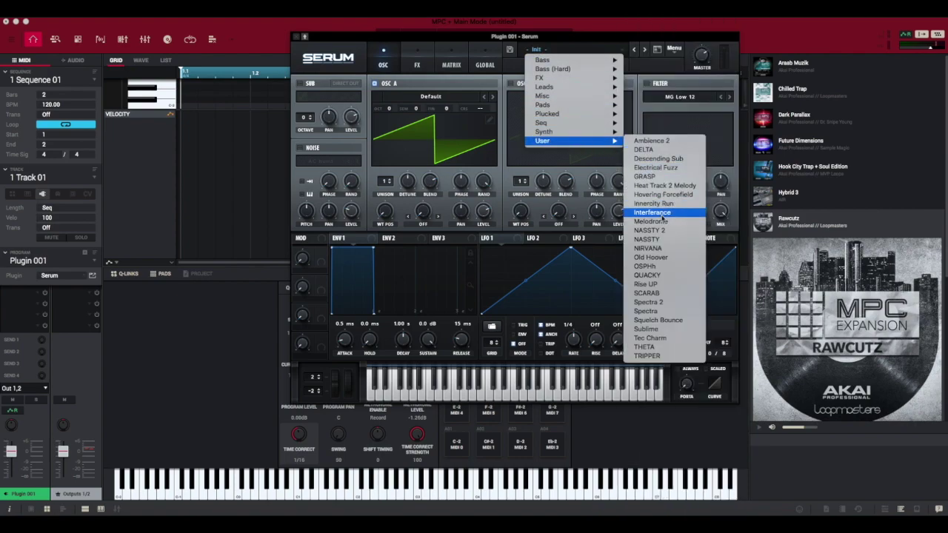
click(666, 303)
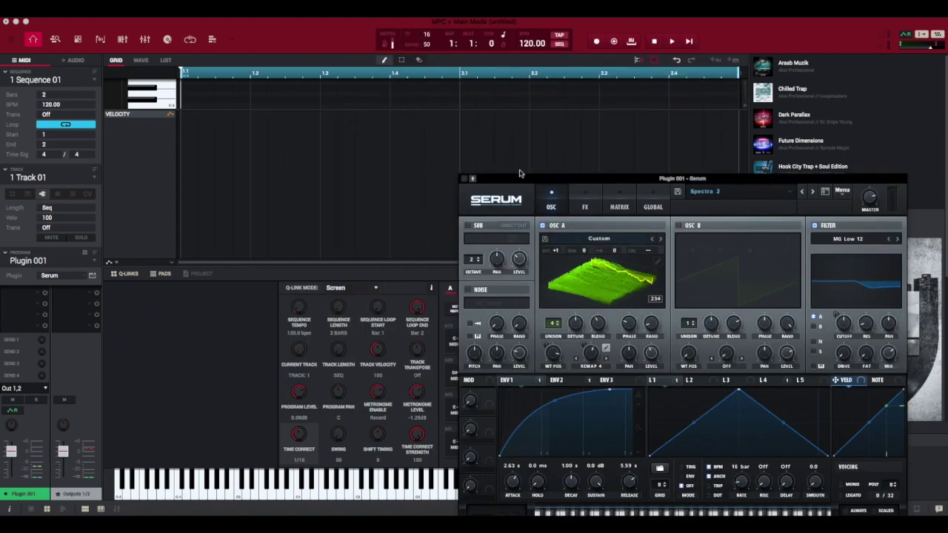
With looping off, record one long held Serum note until the sequence reaches 8 bars.
key(l)
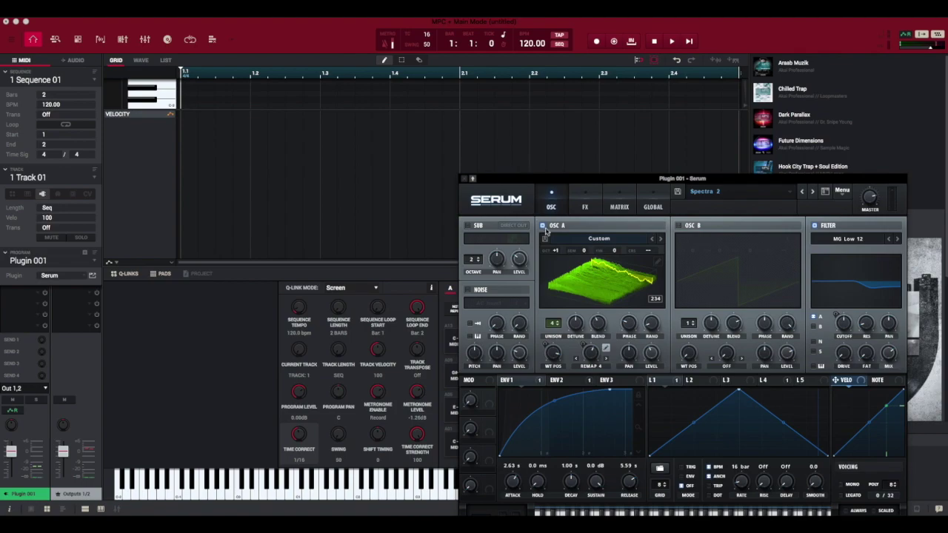
drag(548, 180, 444, 148)
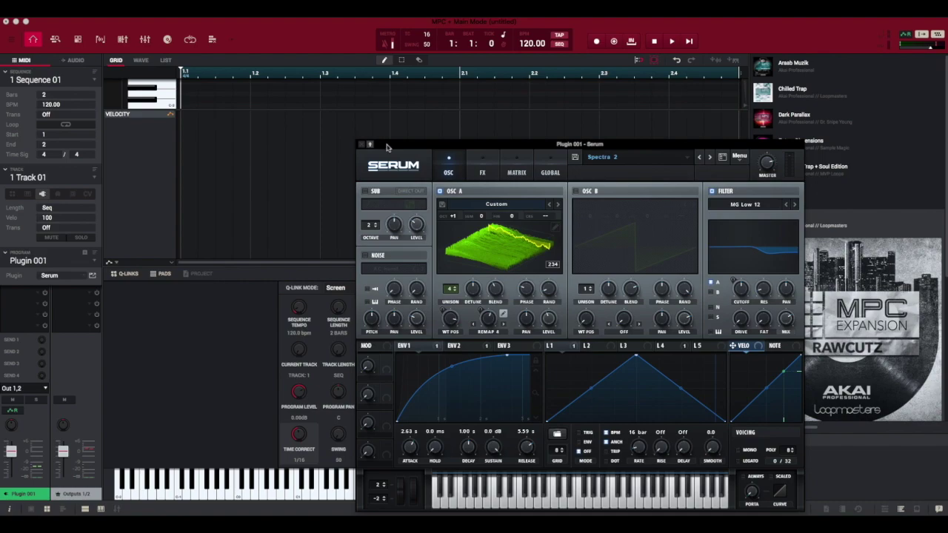
drag(386, 146, 468, 176)
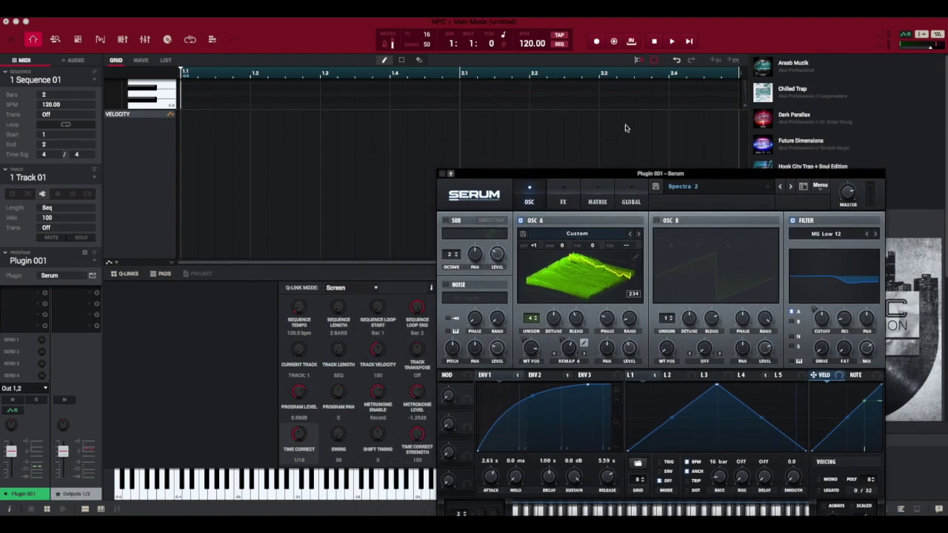
key(r)
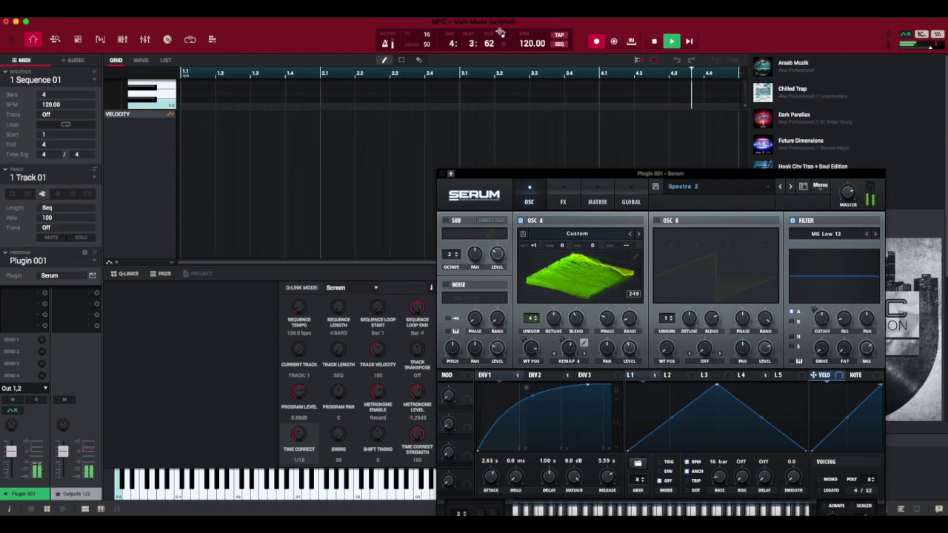
click(402, 60)
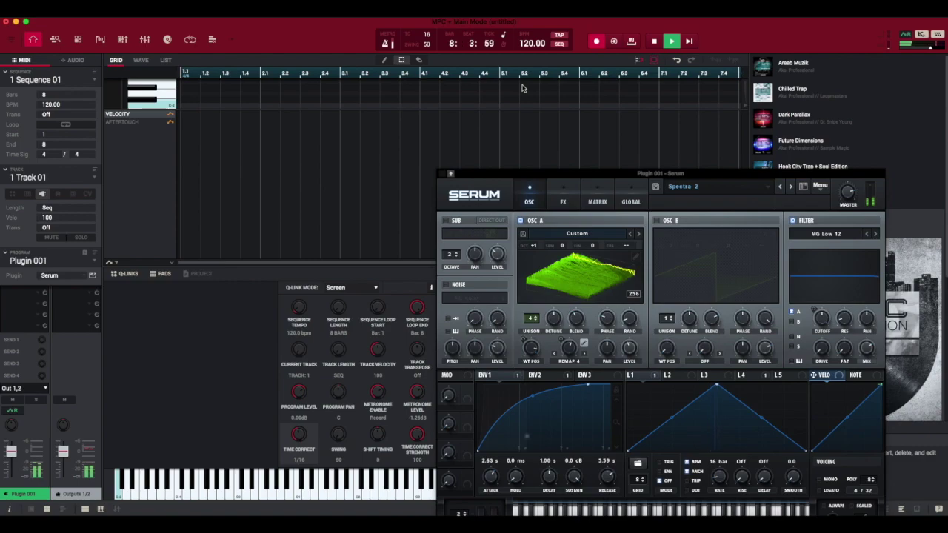
key(space)
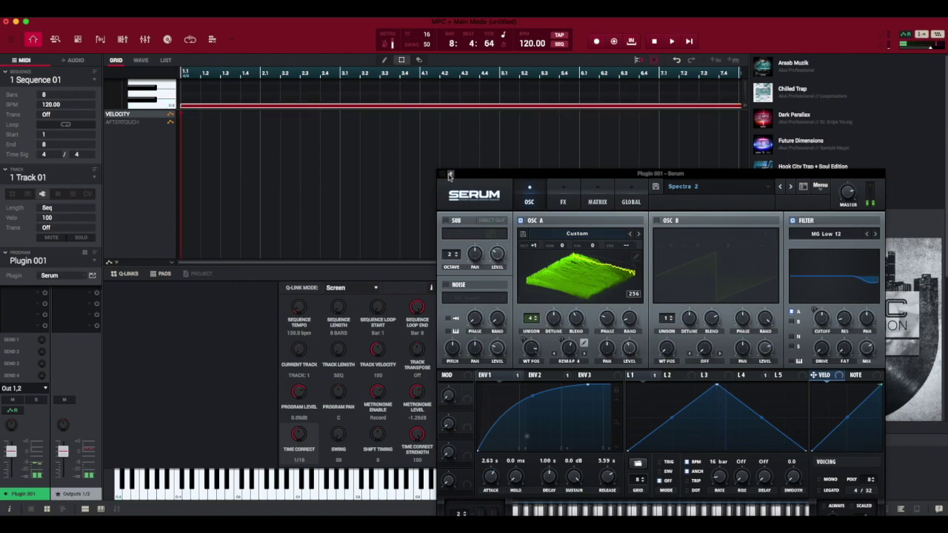
drag(449, 176, 547, 179)
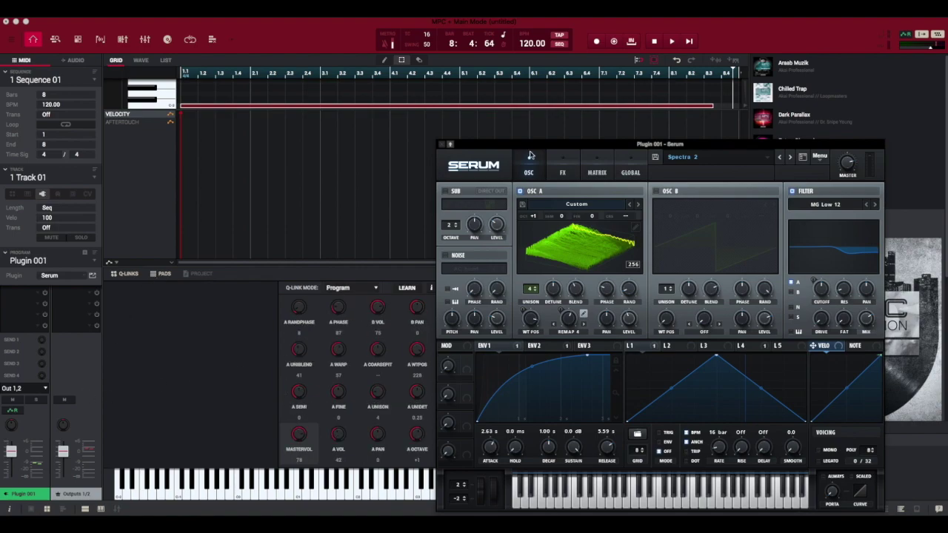
Nudge oscillator A's RANDPHASE value slightly higher in Serum.
drag(525, 145, 572, 100)
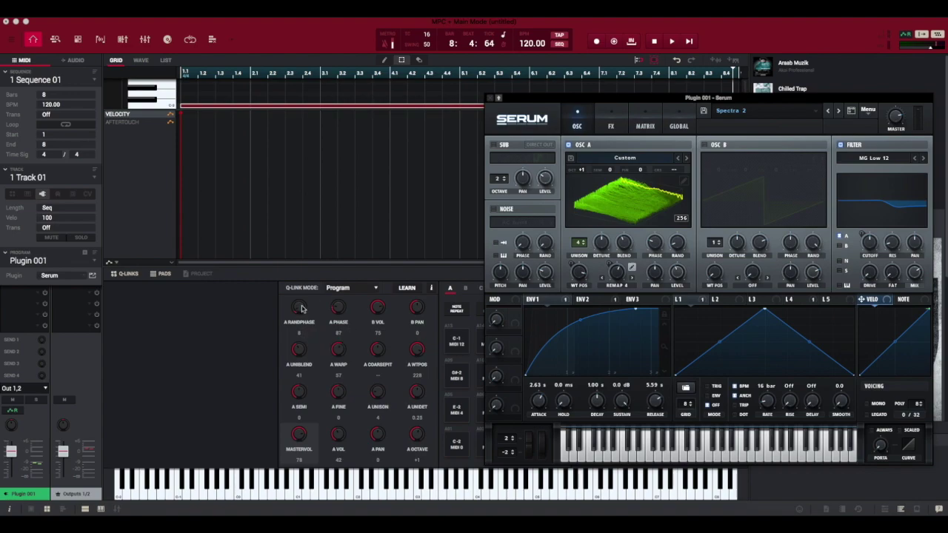
drag(299, 310, 299, 296)
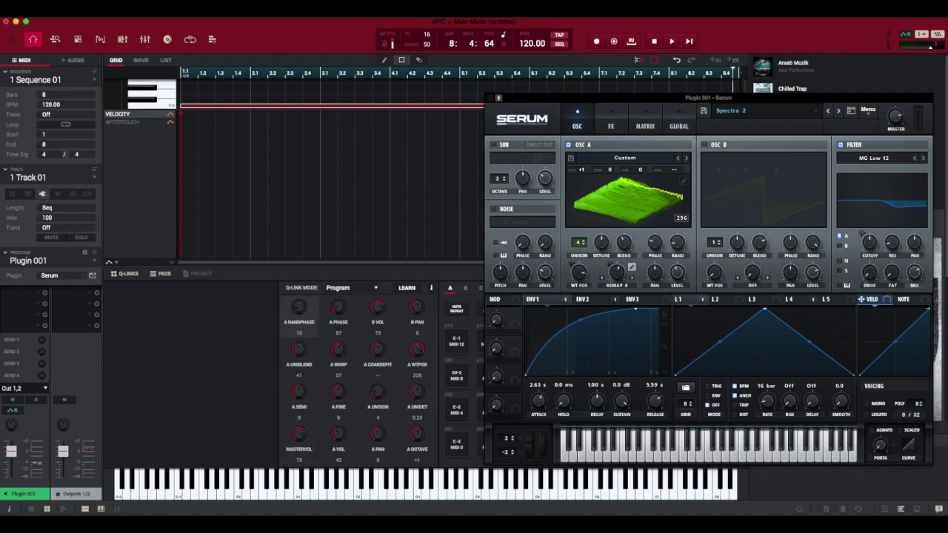
drag(299, 306, 298, 303)
Learn oscillator A Warp onto a Q-Link, lower it, and set LFO 2 Rate to 4 bar.
mouse_move(621, 276)
mouse_down()
mouse_move(615, 293)
mouse_move(611, 264)
mouse_up()
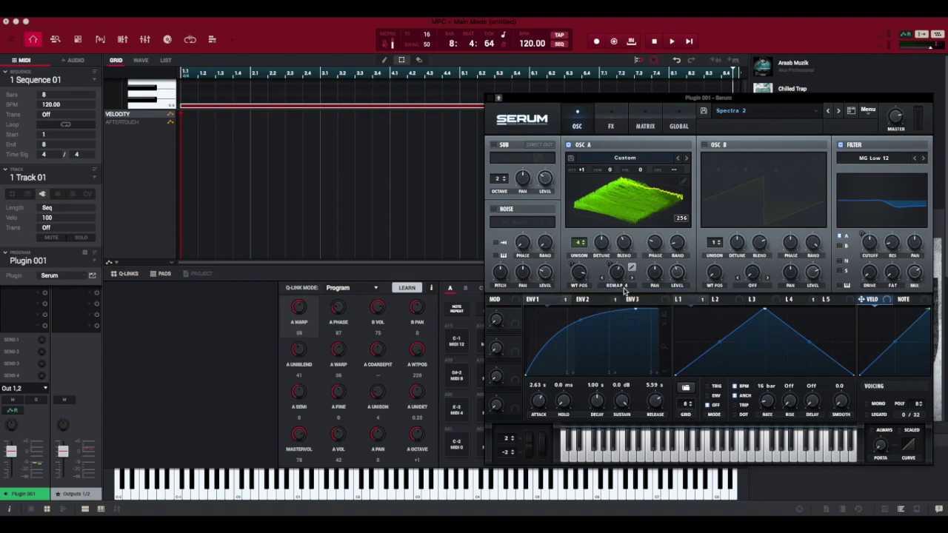
drag(617, 274, 617, 290)
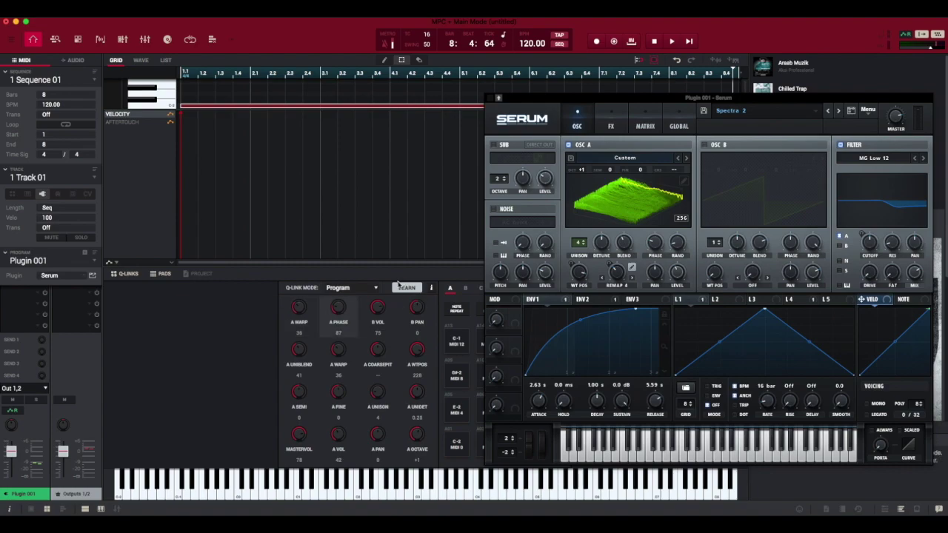
click(723, 301)
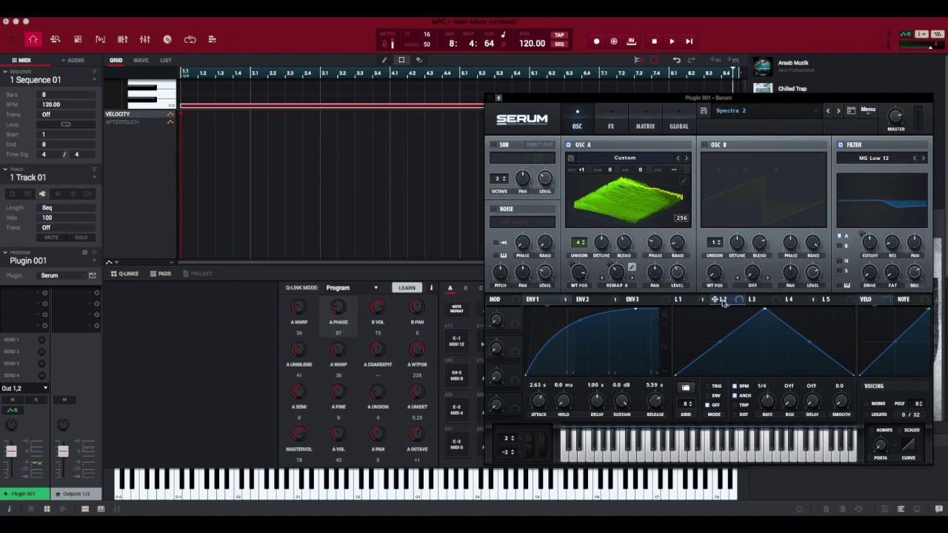
drag(769, 404, 759, 426)
Turn off LEARN and play the sequence, moving the A WARP and A WTPOS Q-Links to record them.
click(489, 97)
drag(522, 104, 519, 231)
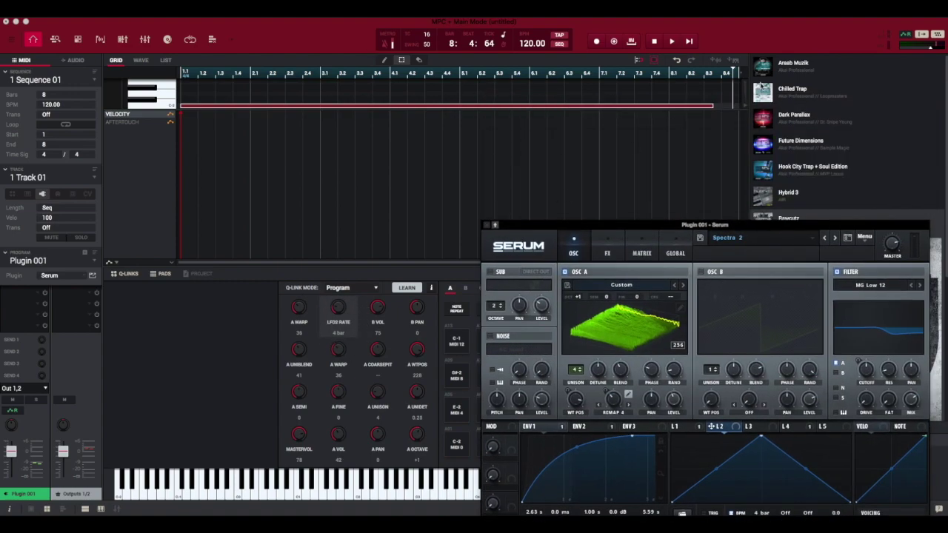
click(905, 36)
drag(850, 223, 499, 220)
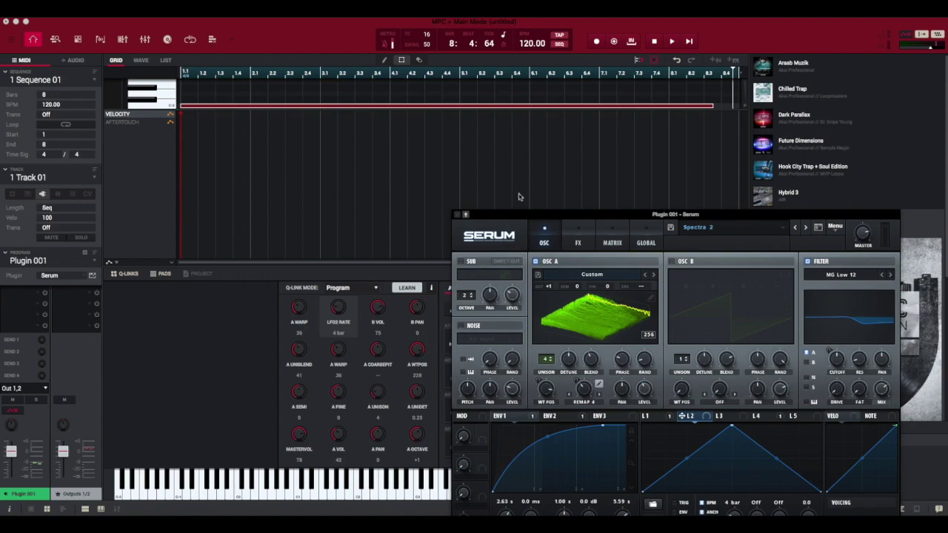
drag(507, 218, 556, 91)
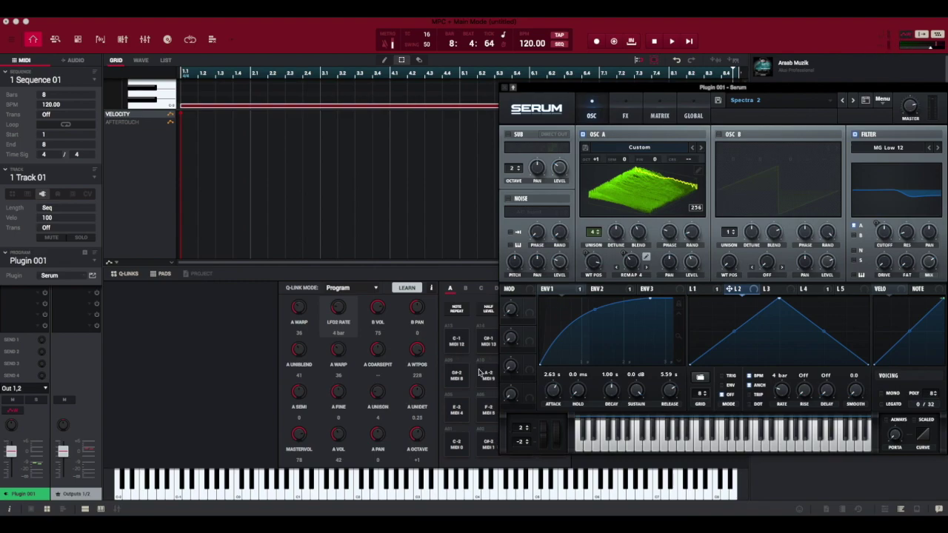
key(space)
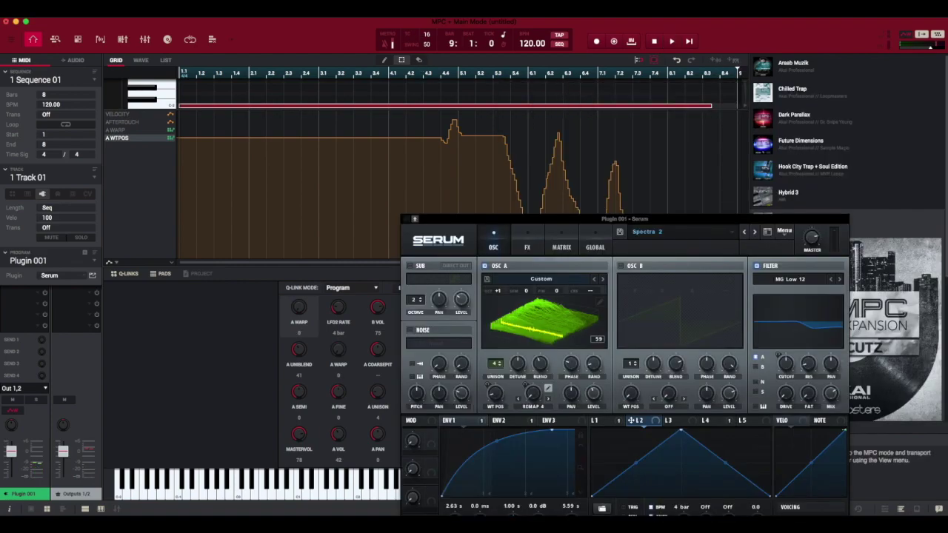
Show the A WARP automation lane, comparing it against the A WTPOS lane.
click(115, 130)
click(115, 137)
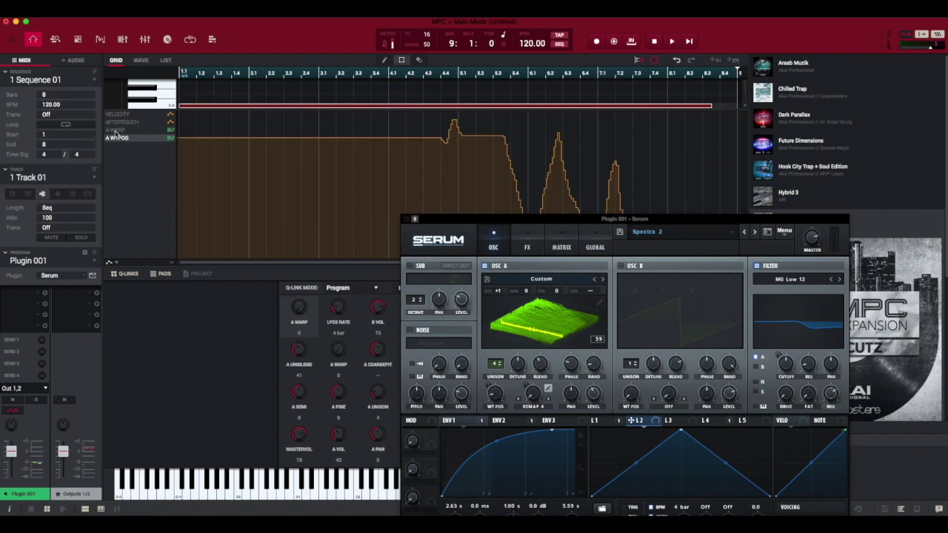
click(115, 130)
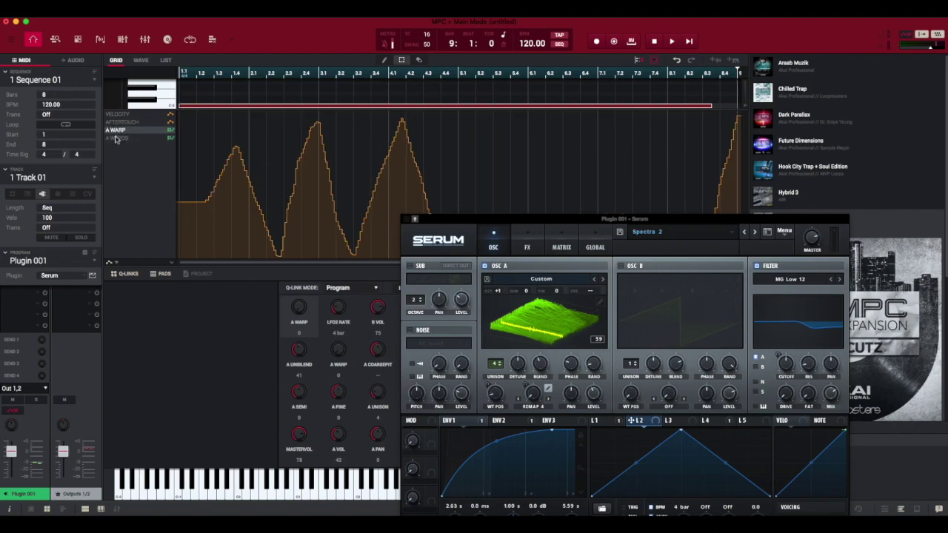
click(115, 138)
click(116, 131)
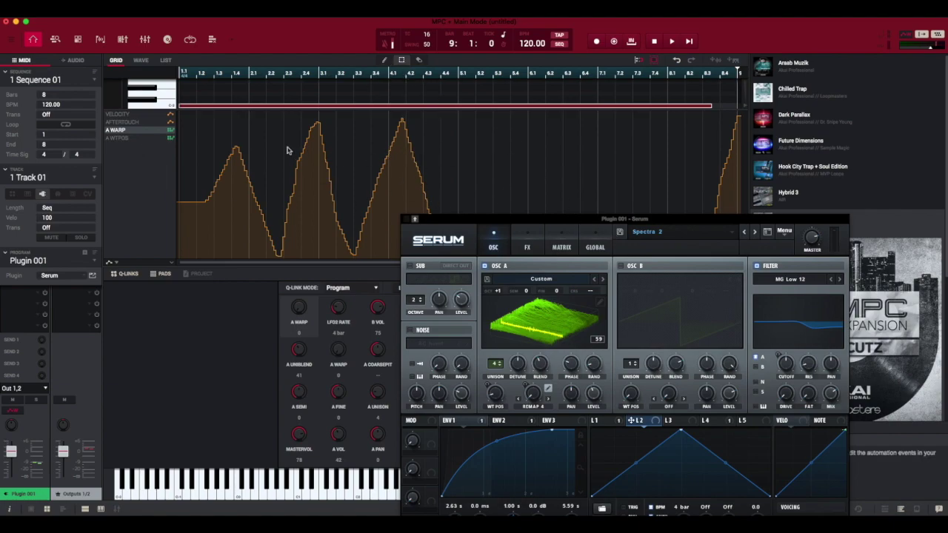
Try deleting, then erasing, the later A WARP peak points, undoing each change.
drag(459, 161, 252, 170)
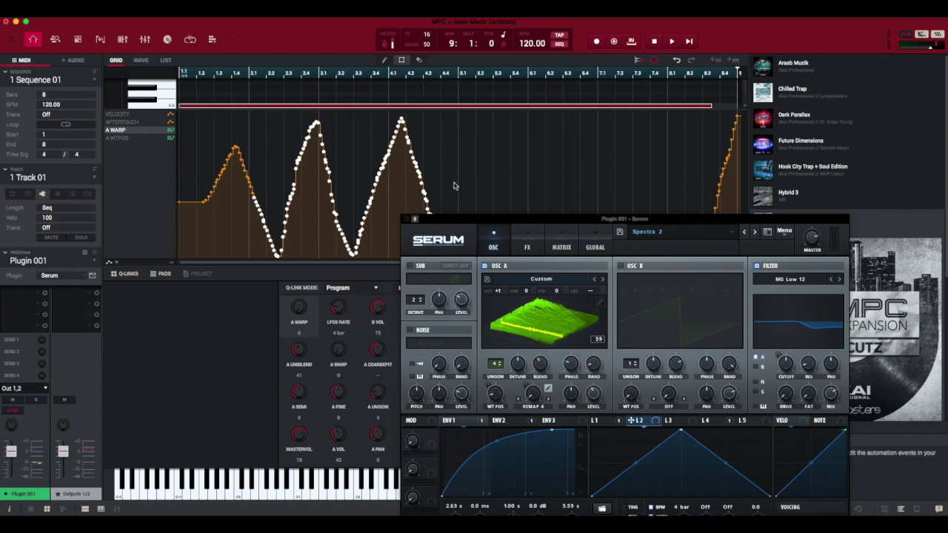
key(Delete)
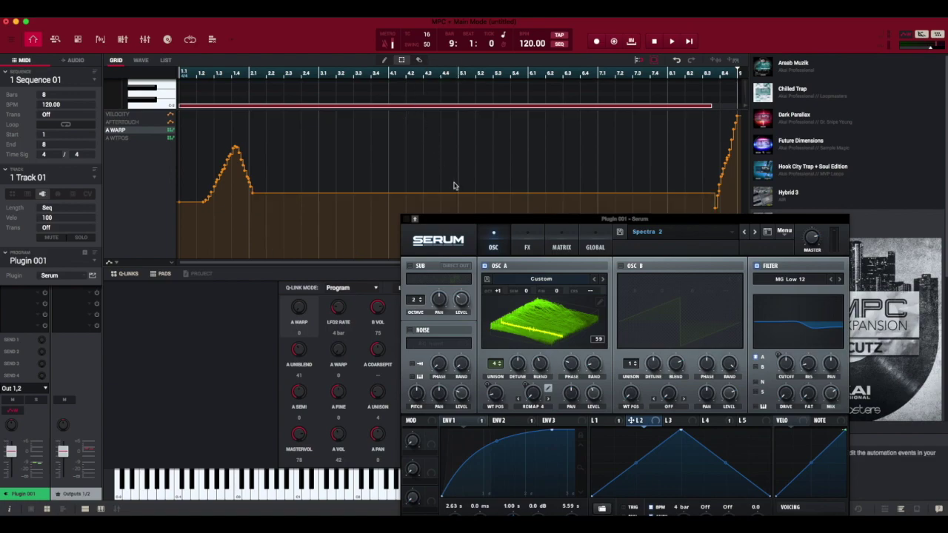
key(super+z)
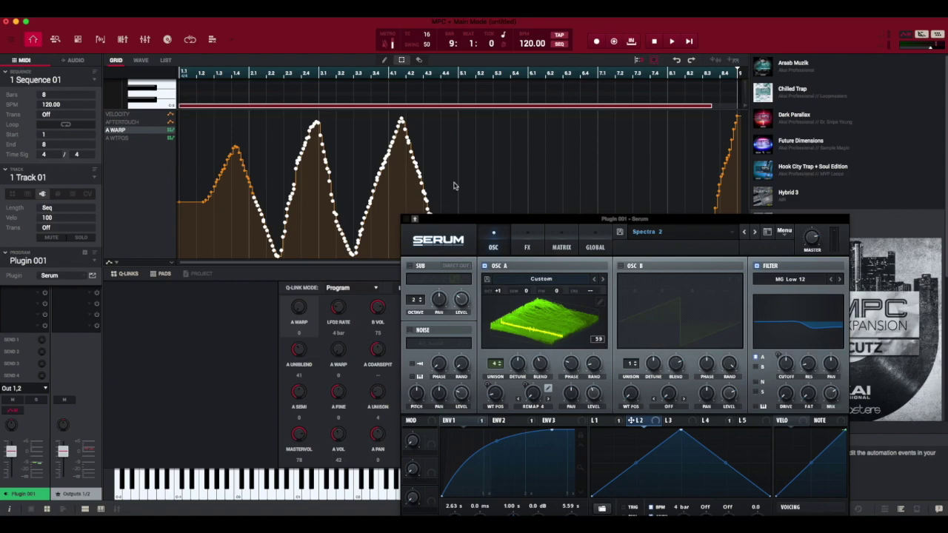
click(417, 60)
mouse_move(423, 152)
mouse_down()
mouse_move(380, 172)
mouse_move(435, 180)
mouse_move(499, 208)
mouse_up()
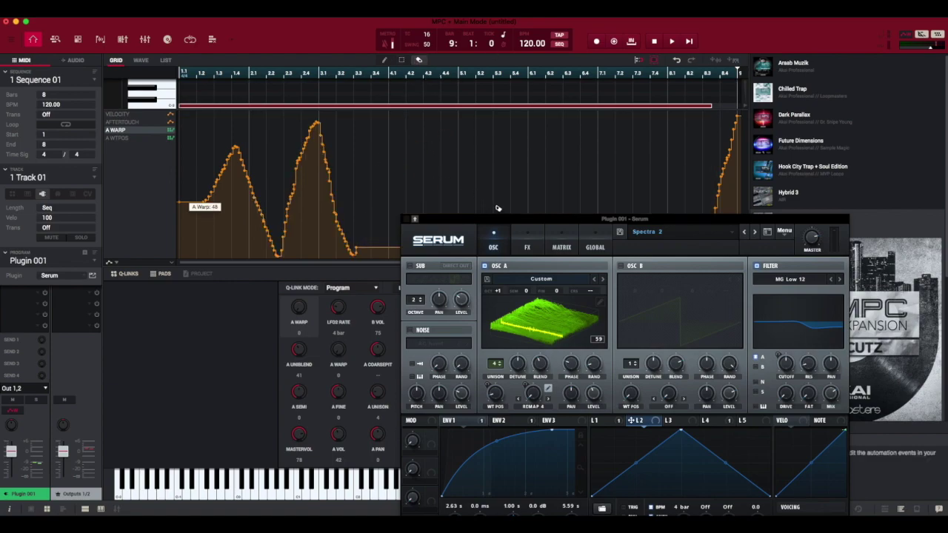
key(super+z)
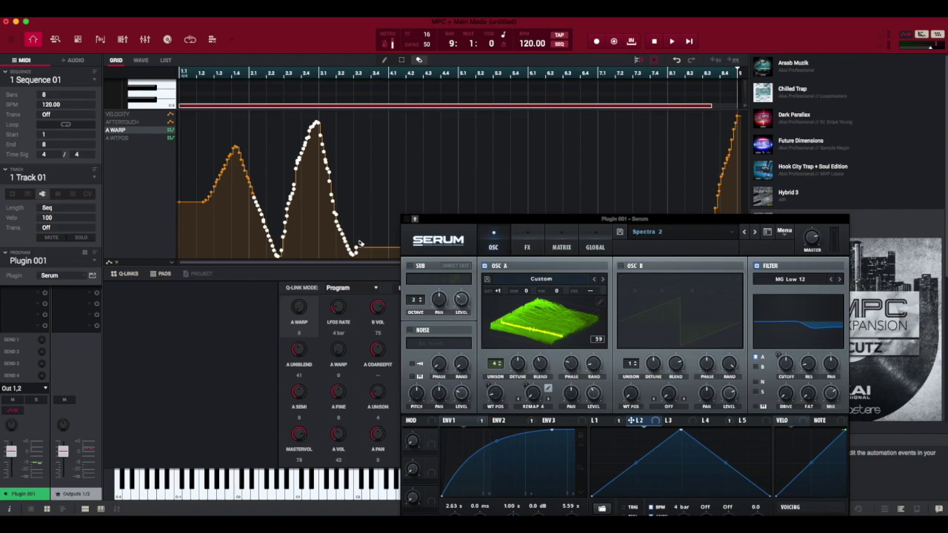
Set timing correction to Off, restore the third Warp peak, and select the last two peaks.
click(428, 35)
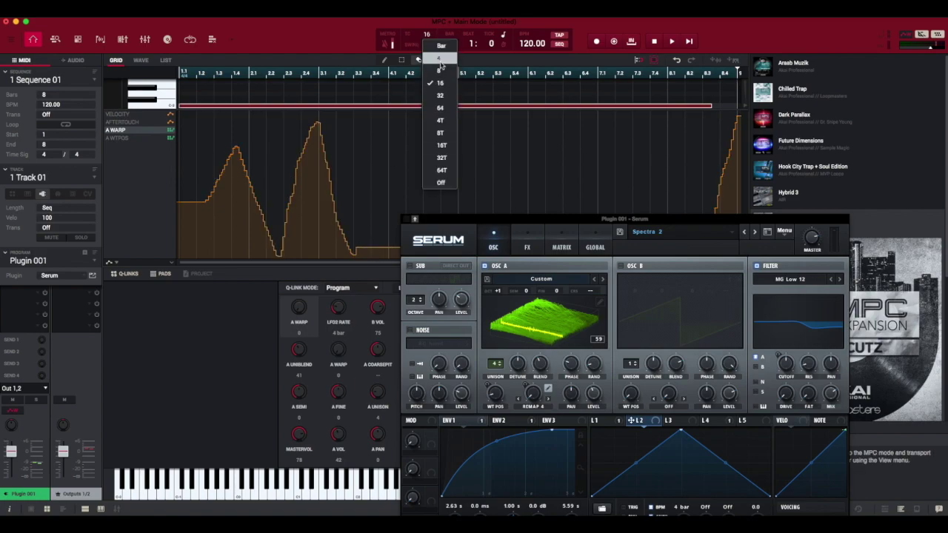
click(377, 167)
key(super+v)
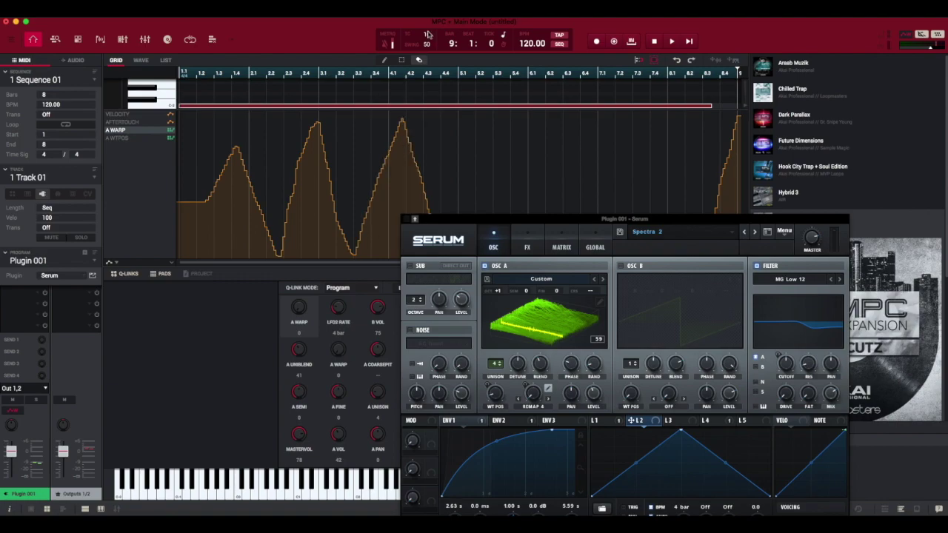
click(428, 34)
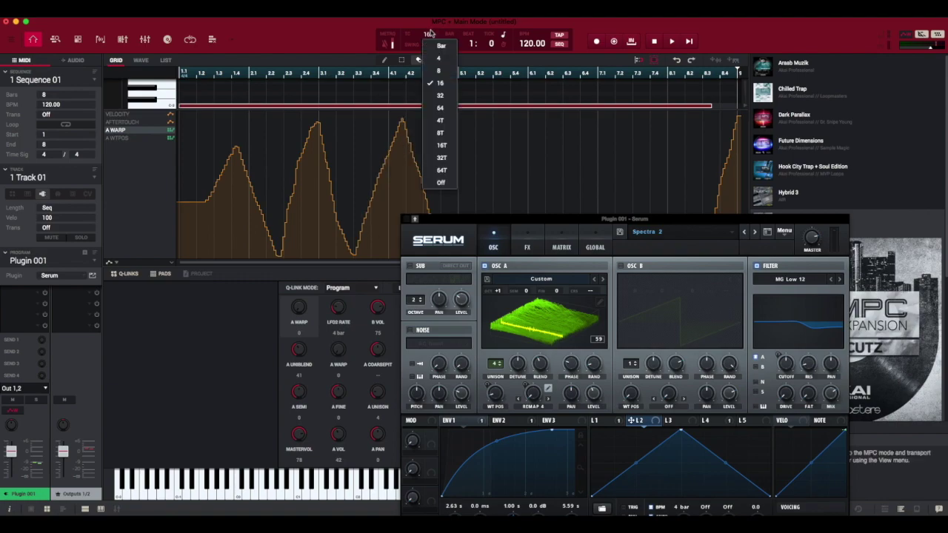
click(439, 182)
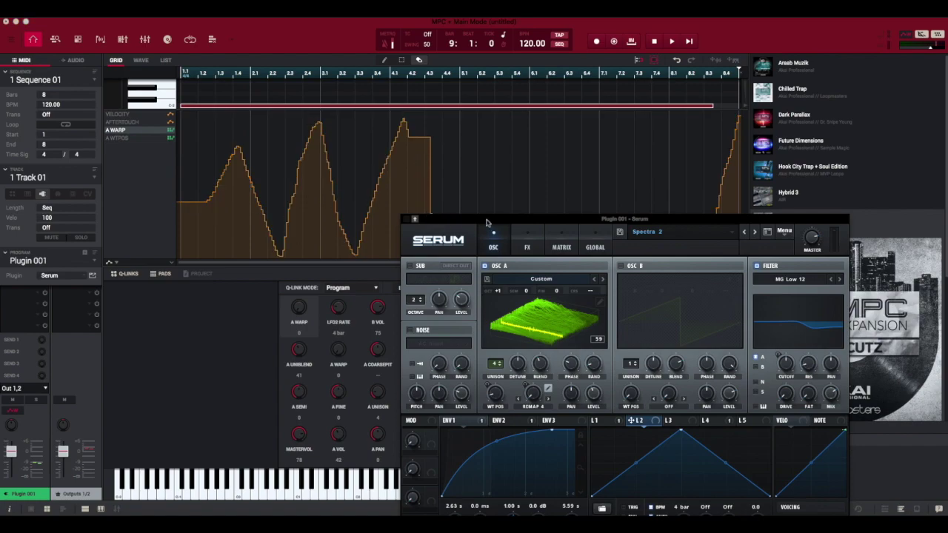
drag(489, 219, 584, 288)
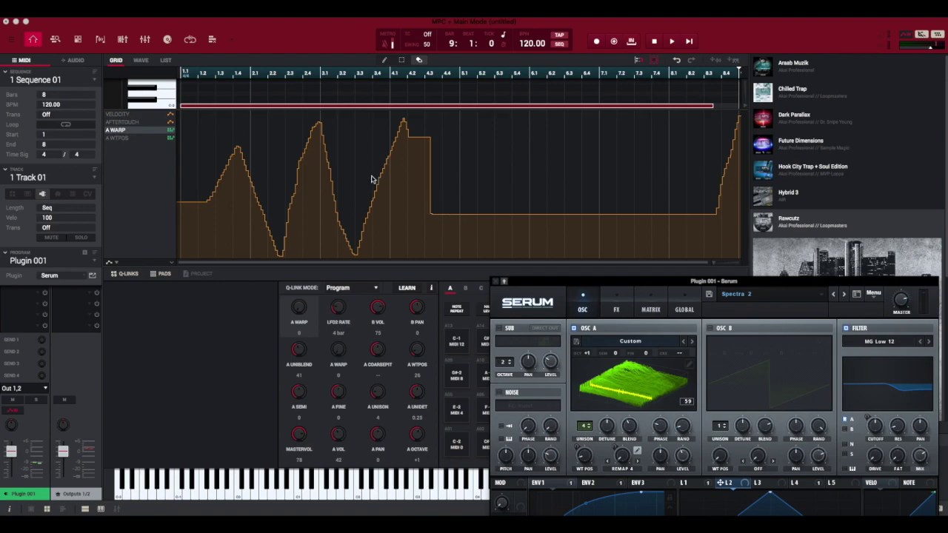
click(379, 158)
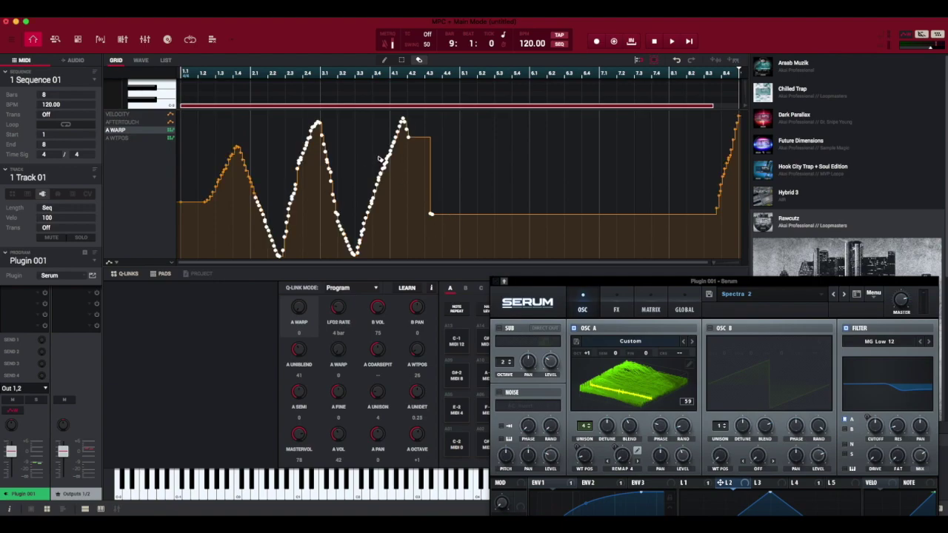